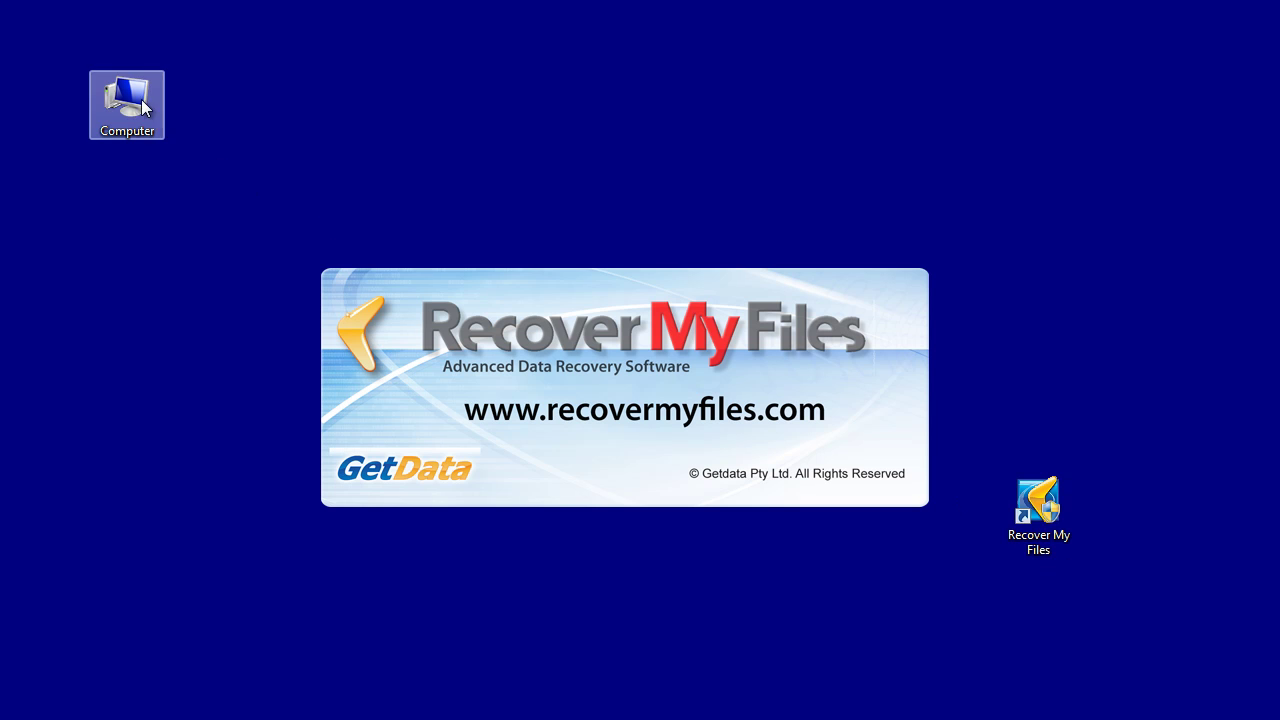
# In Computer Management's disk view, check the C: partition and Disk 1's unallocated space.
pyautogui.rightClick(141, 106)
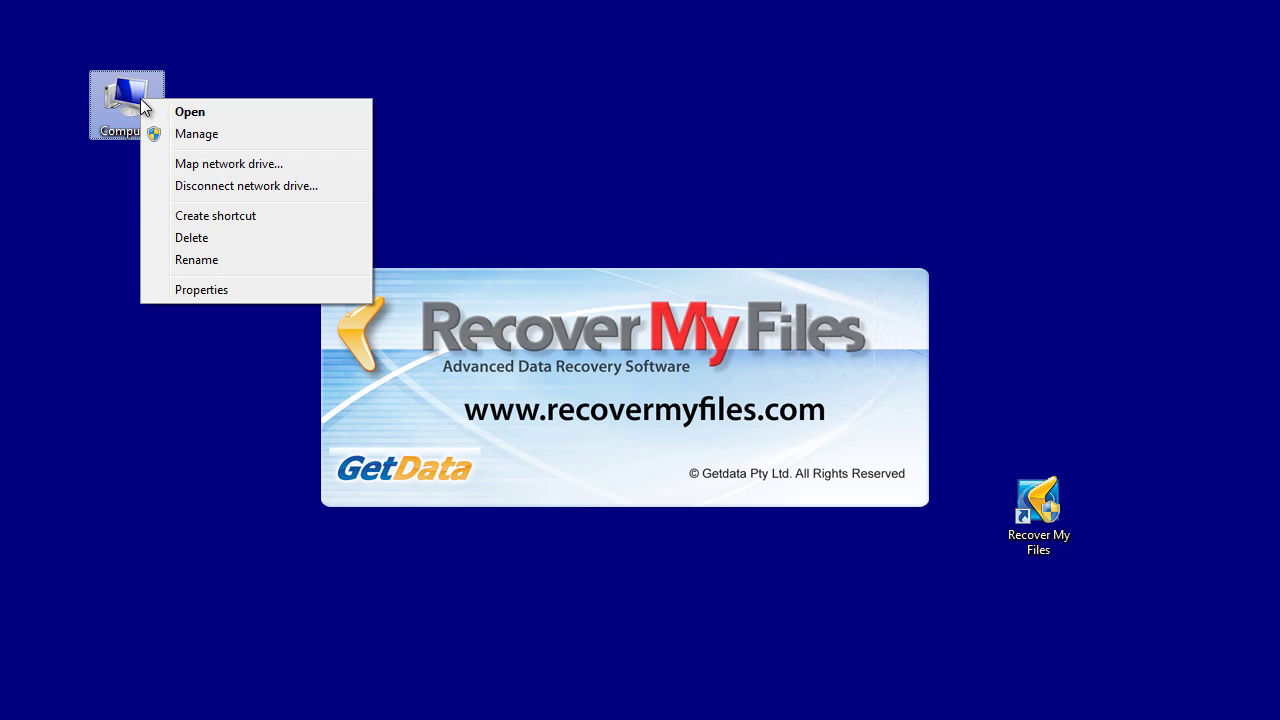
pyautogui.click(203, 142)
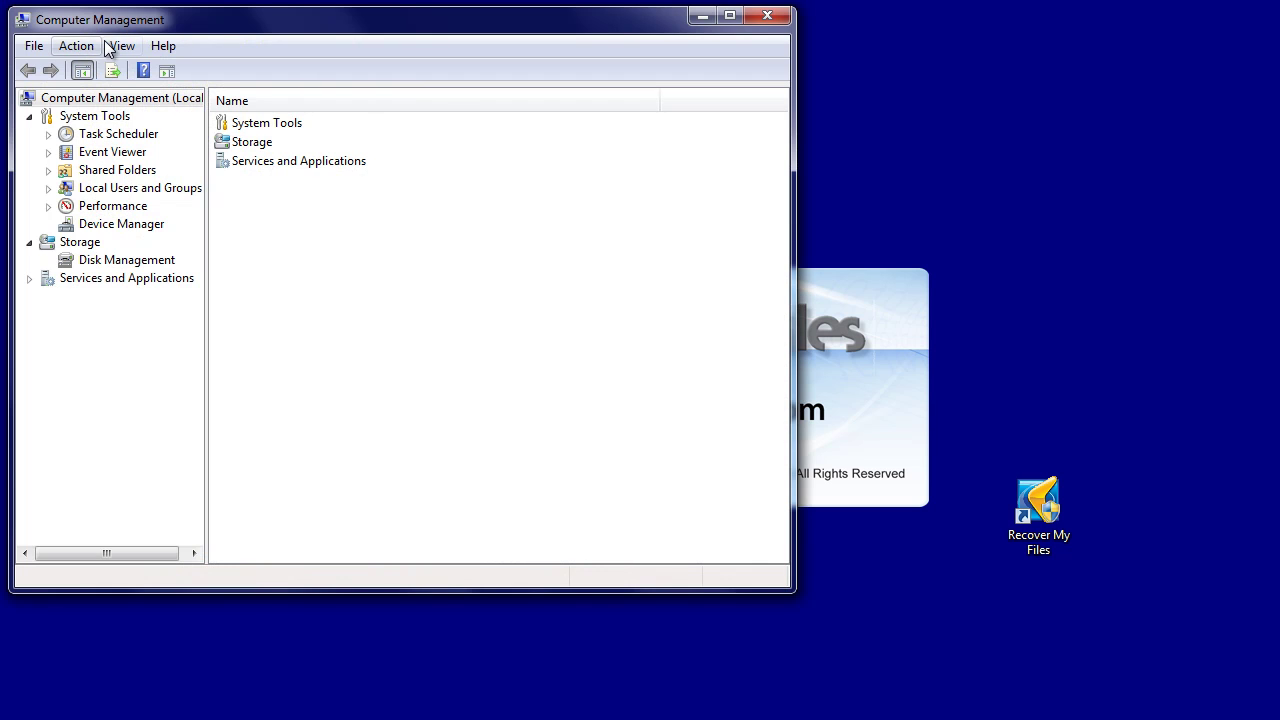
pyautogui.click(127, 260)
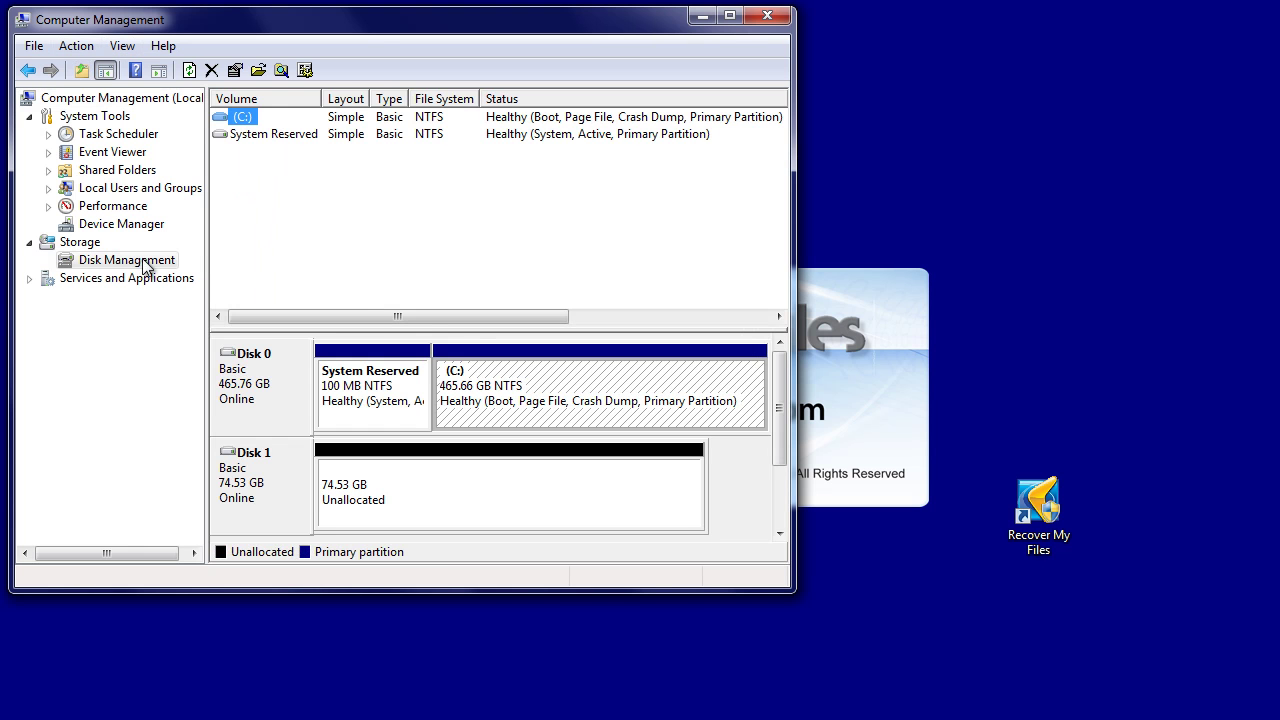
pyautogui.click(617, 404)
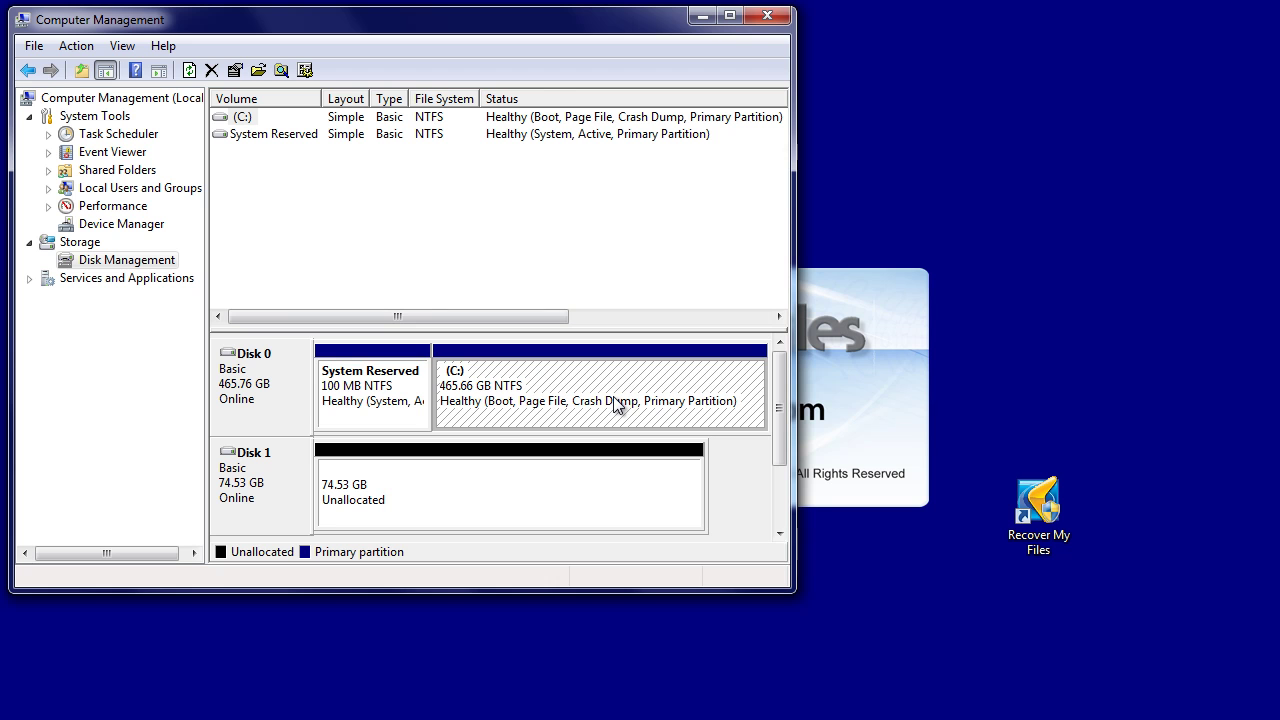
pyautogui.click(498, 502)
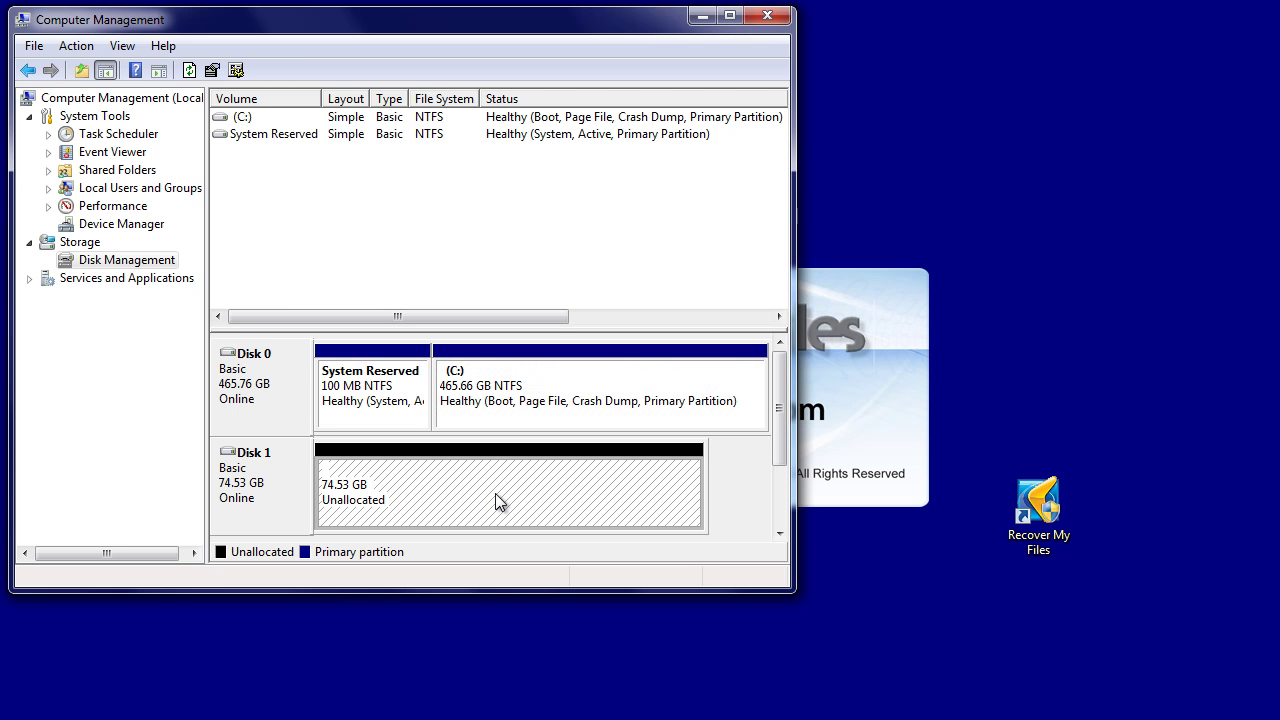
pyautogui.moveTo(777, 397)
pyautogui.mouseDown()
pyautogui.moveTo(777, 466)
pyautogui.moveTo(777, 379)
pyautogui.mouseUp()
pyautogui.click(767, 17)
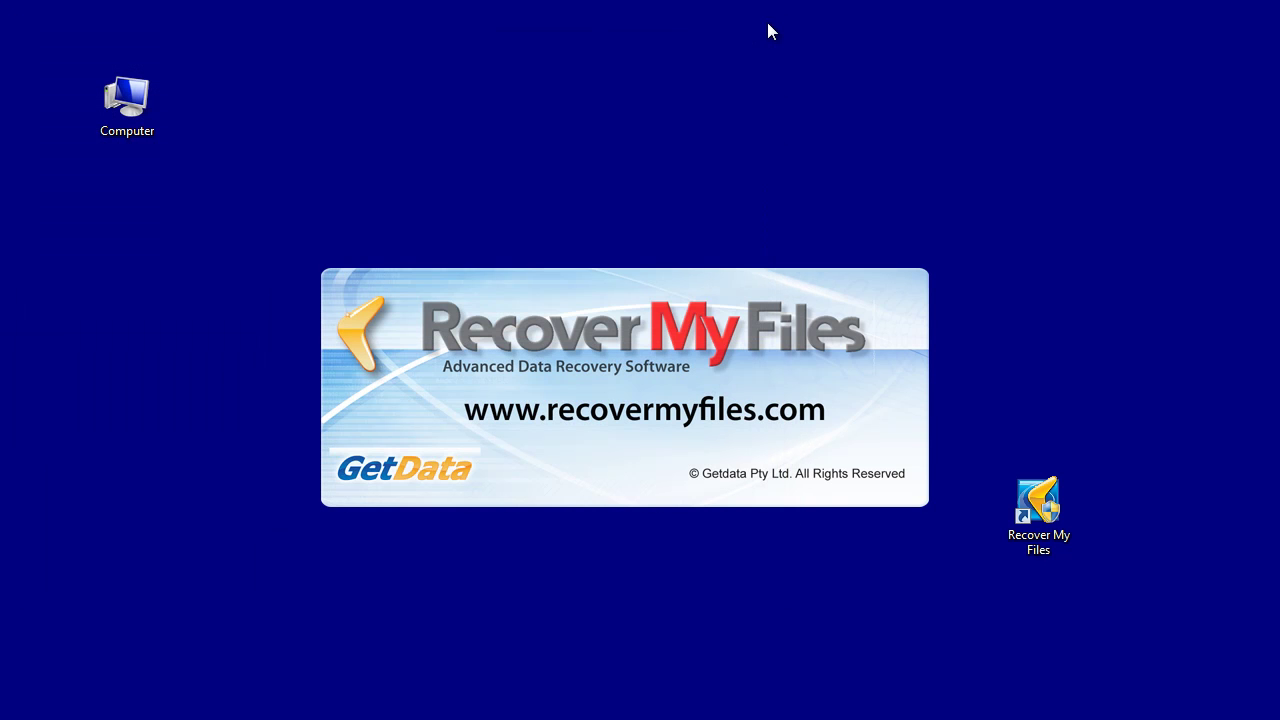
# Start a Recover Drive job in Recover My Files targeting Hard Disk 1.
pyautogui.click(1034, 500)
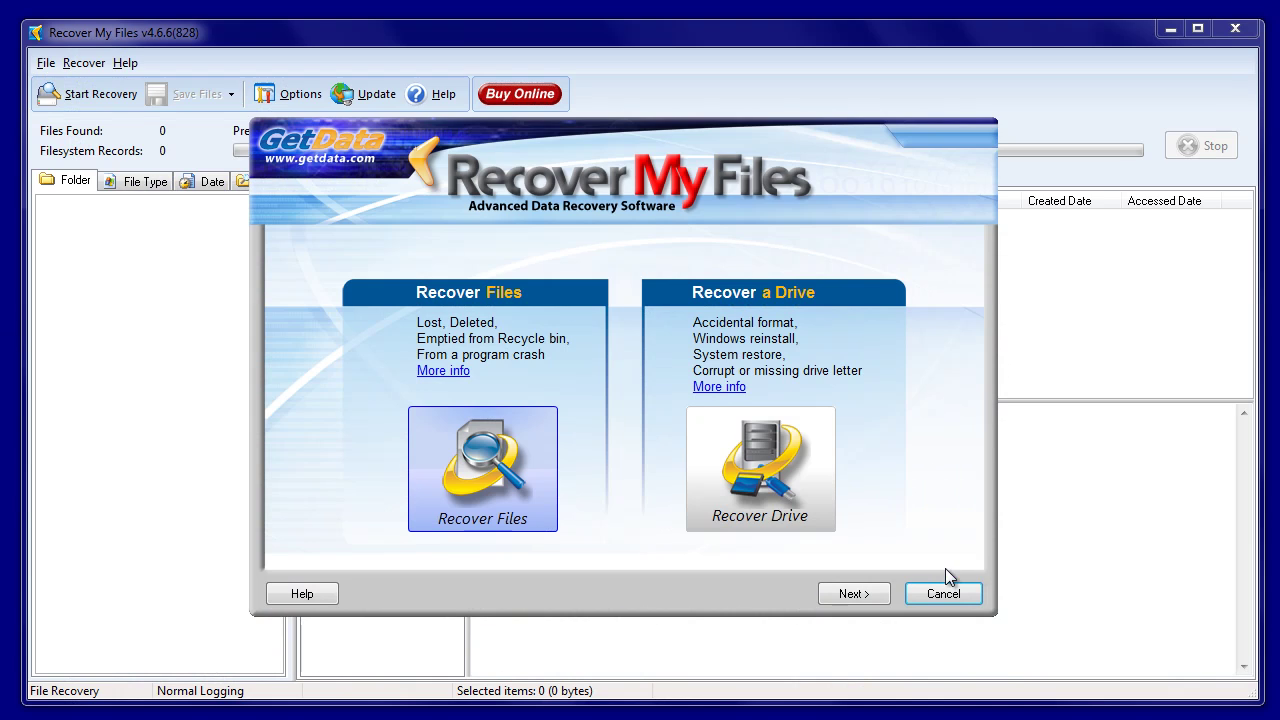
pyautogui.click(811, 497)
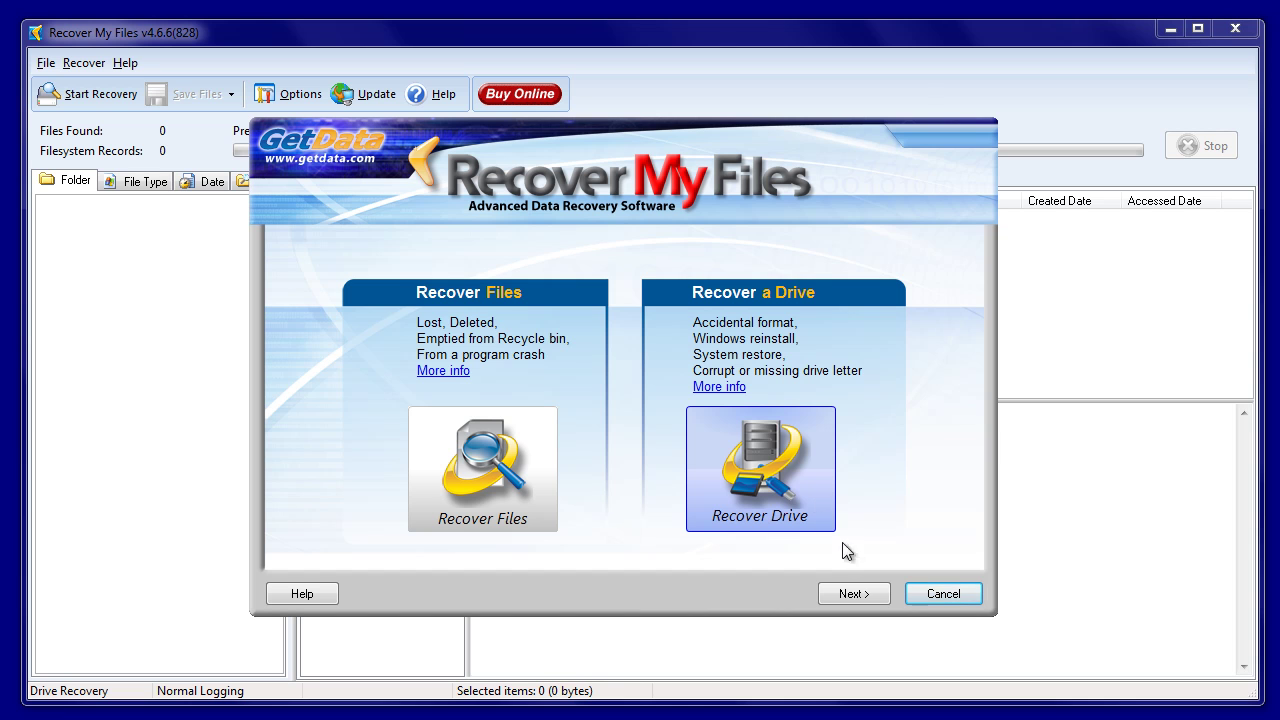
pyautogui.click(876, 594)
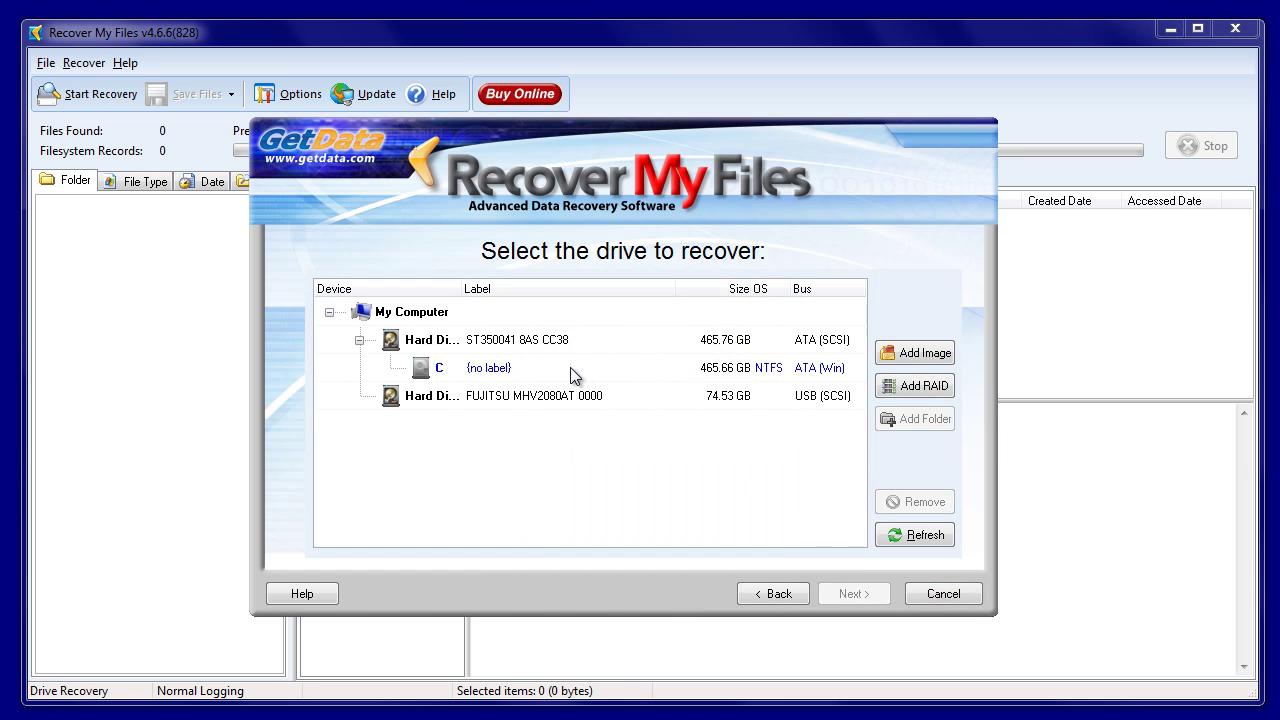
pyautogui.moveTo(462, 288); pyautogui.dragTo(511, 287)
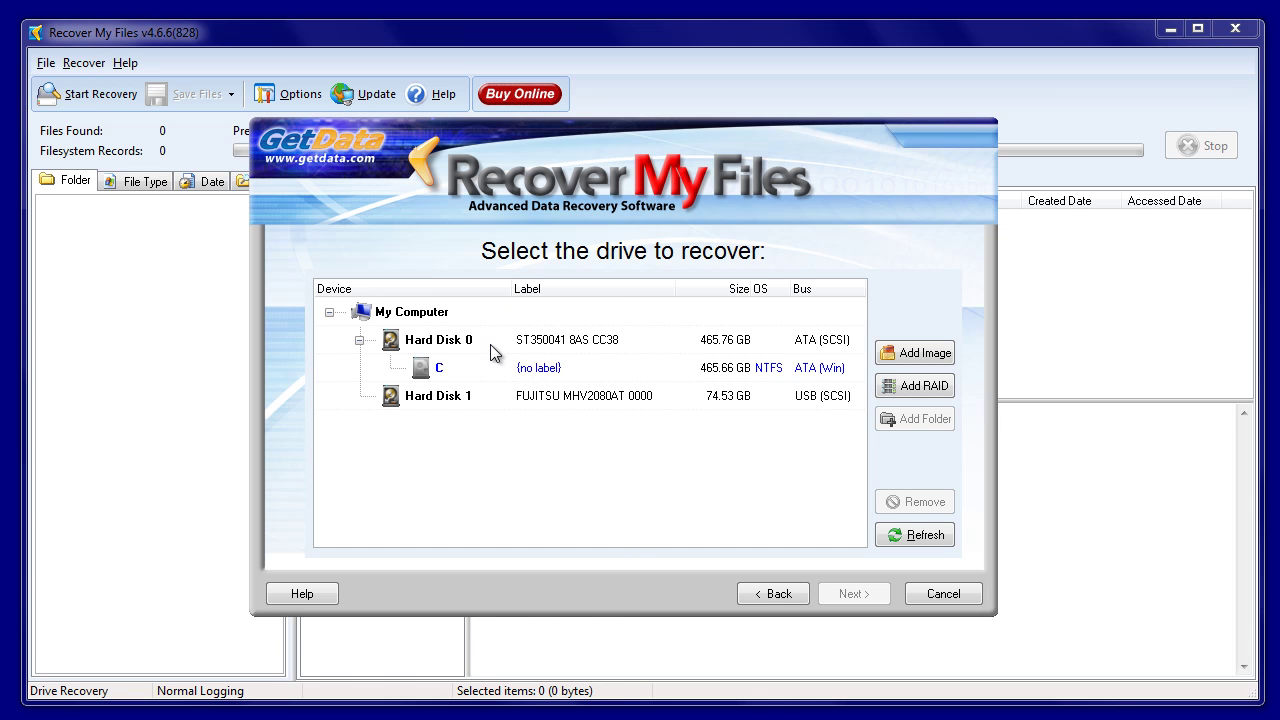
pyautogui.click(477, 398)
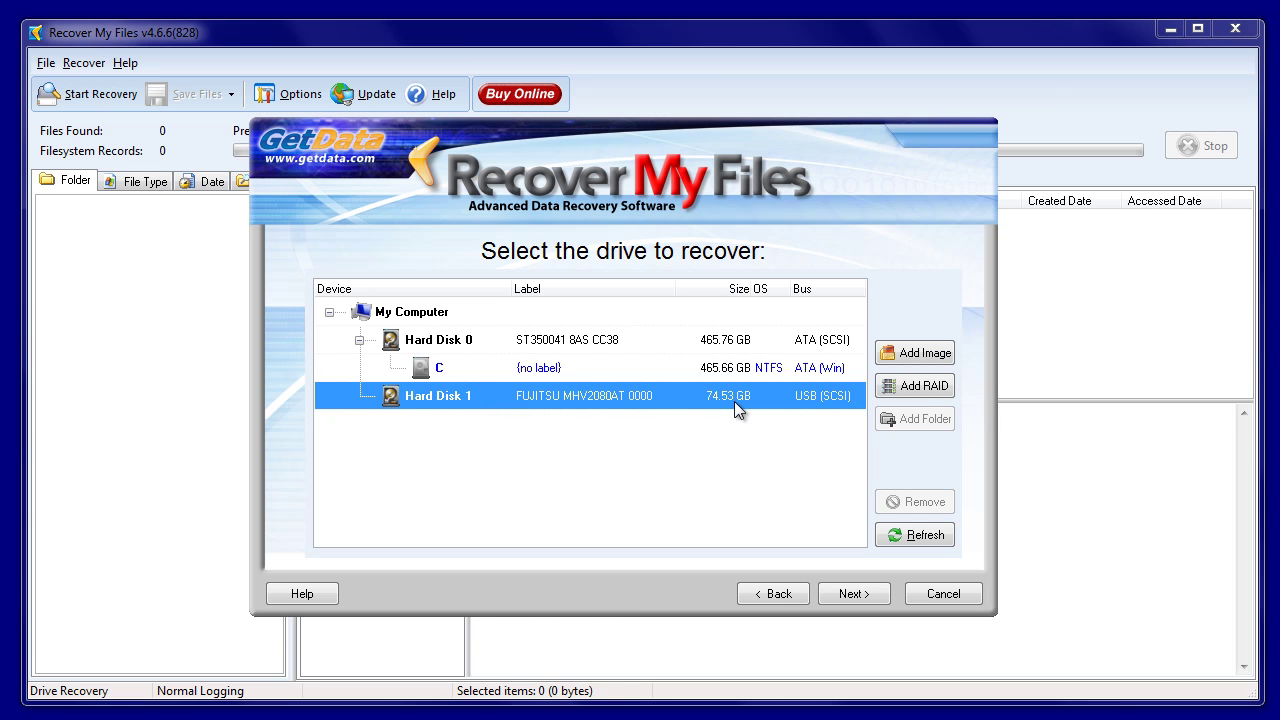
pyautogui.click(857, 594)
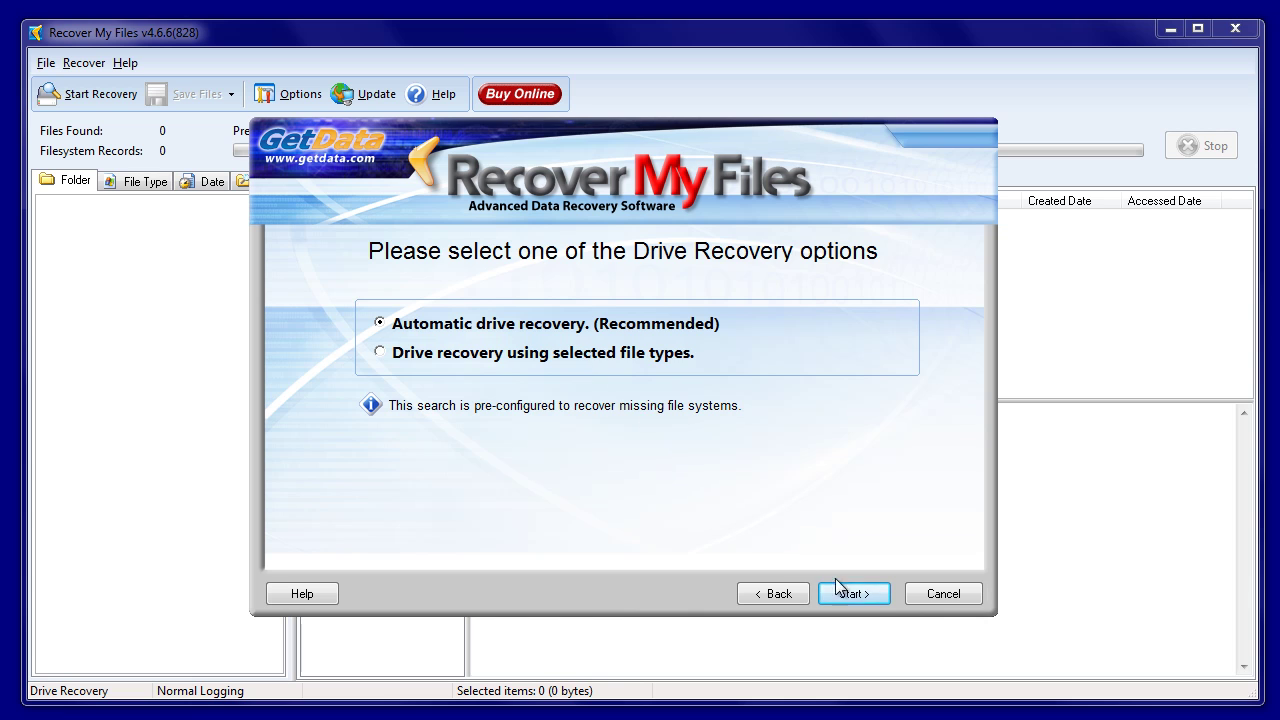
# Begin the Automatic drive recovery scan of Hard Disk 1.
pyautogui.click(873, 594)
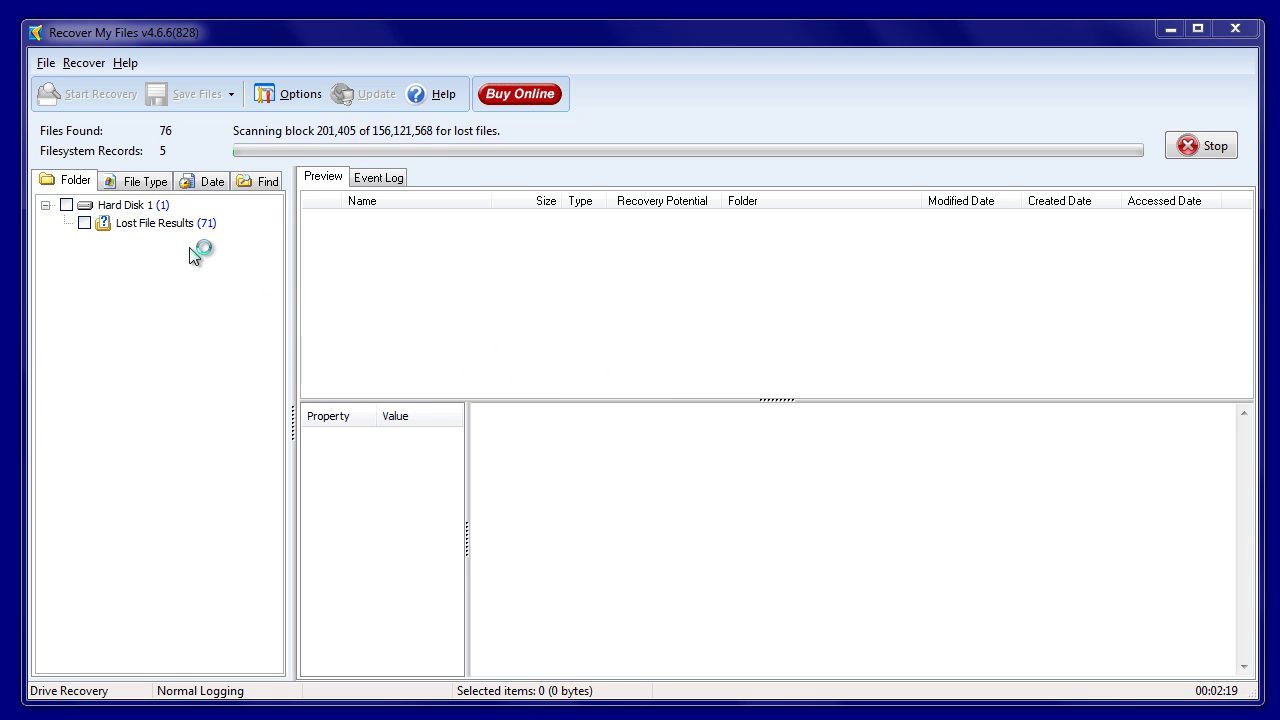
# In Lost File Results, preview LostFile_JPG_92591, 93151, a zip file, 154983 and 159767.
pyautogui.click(176, 224)
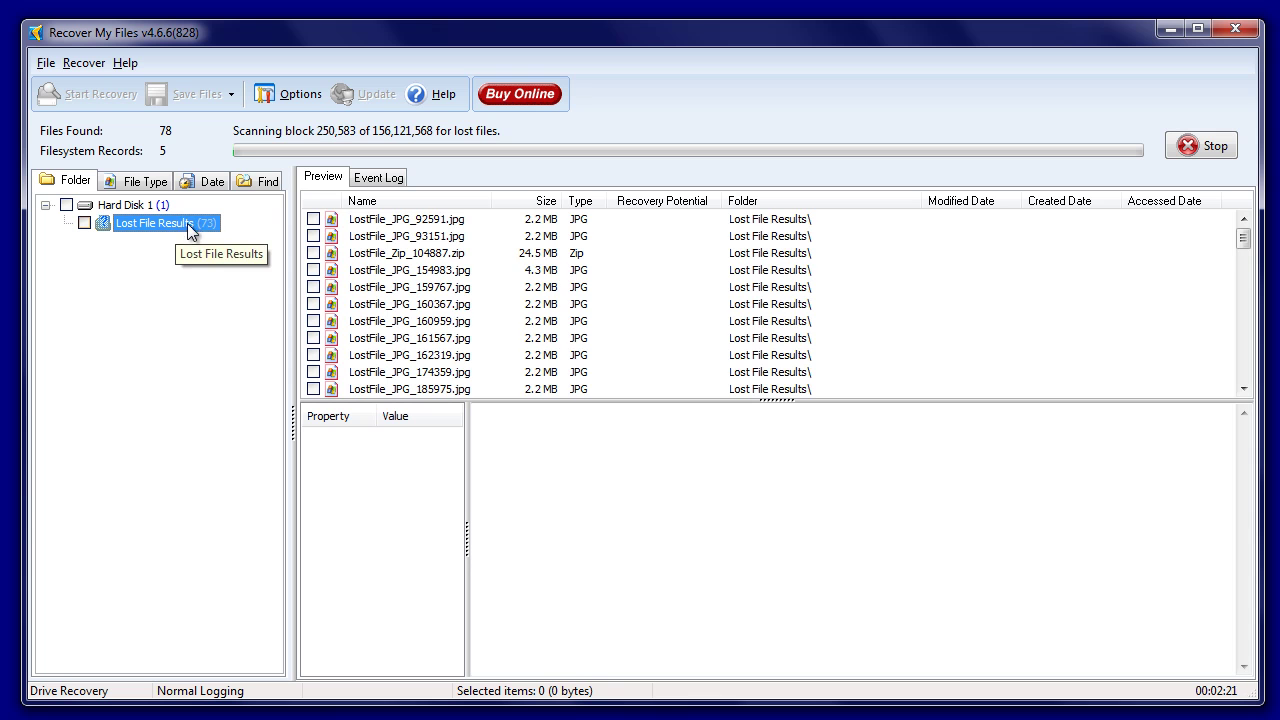
pyautogui.click(463, 220)
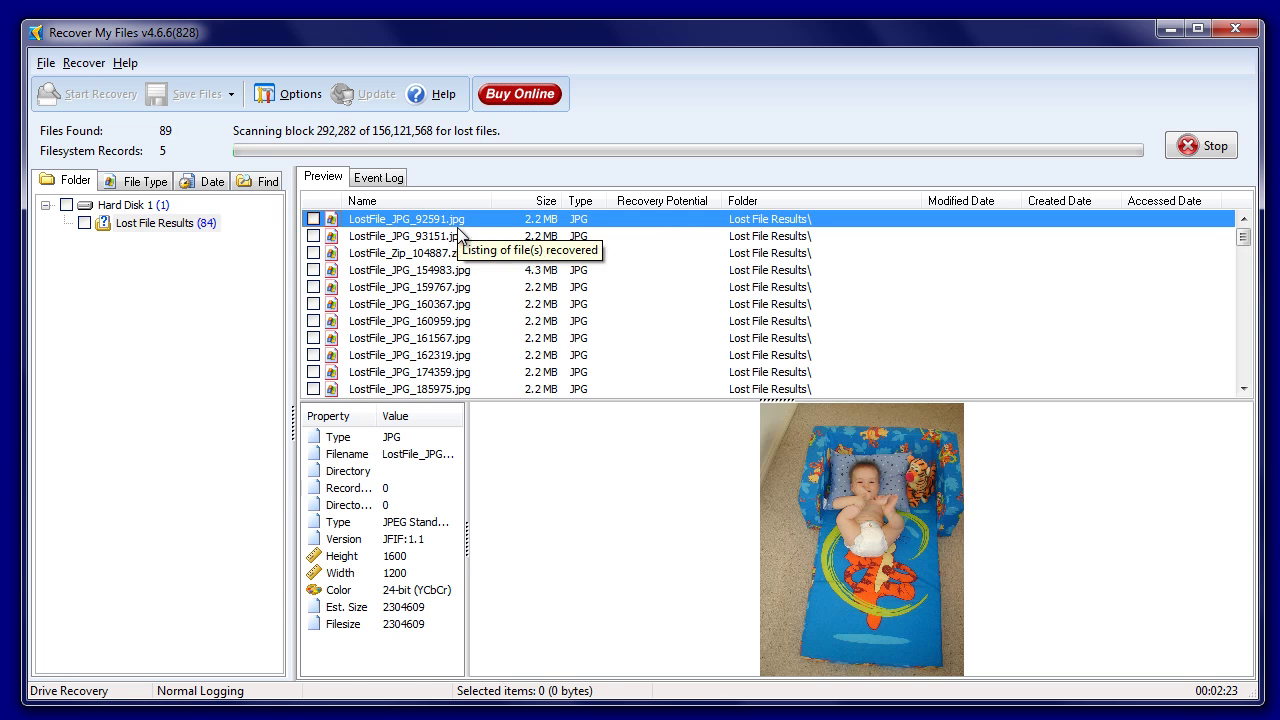
pyautogui.click(458, 237)
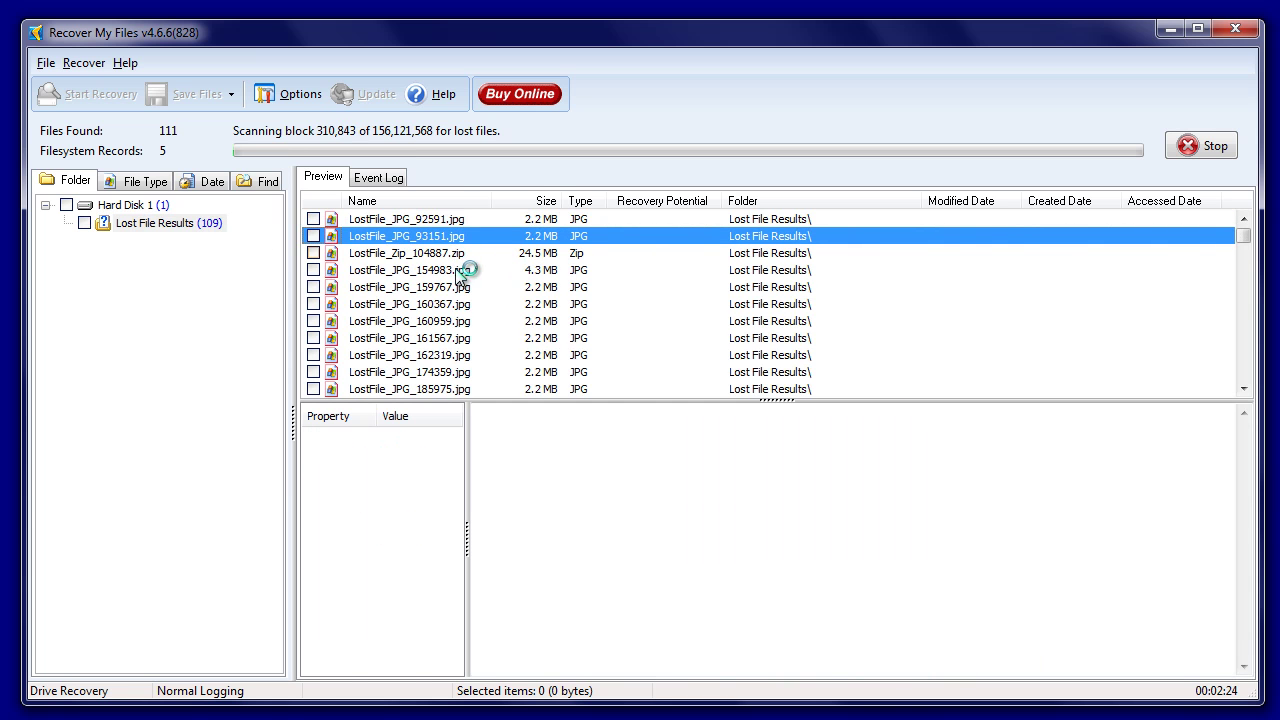
pyautogui.click(458, 256)
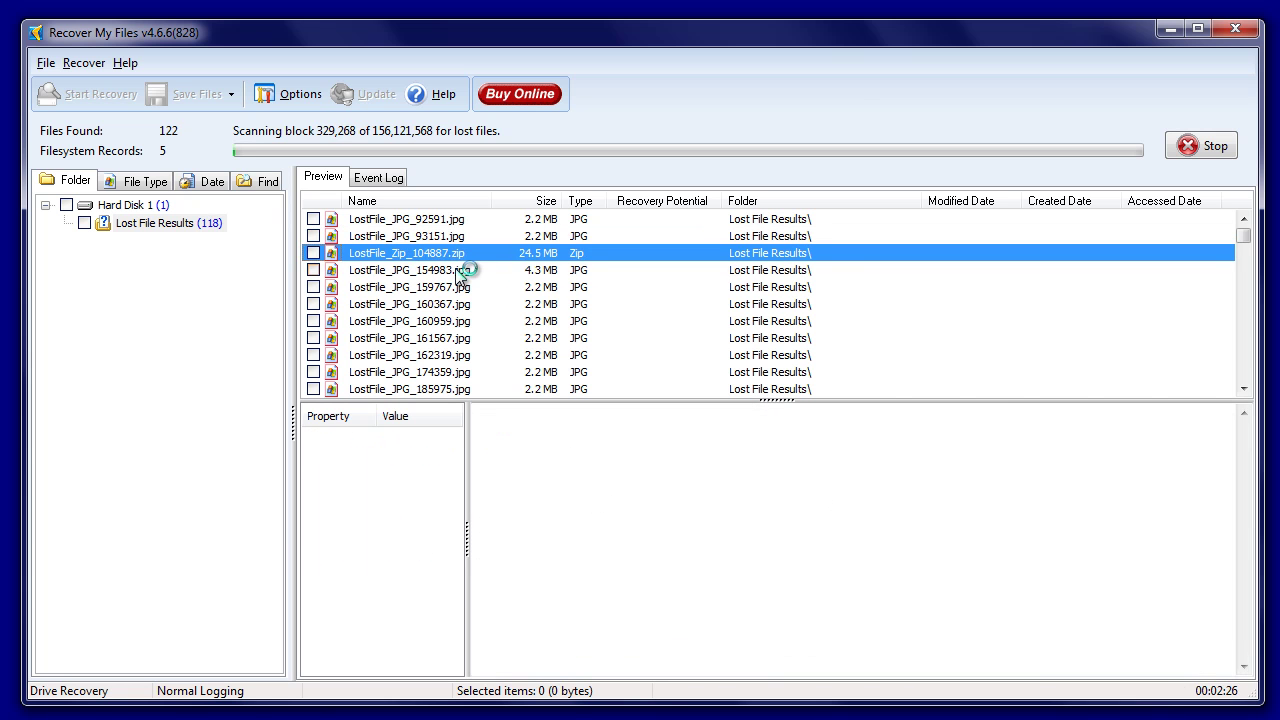
pyautogui.click(460, 272)
pyautogui.click(461, 291)
# Preview recovered photos LostFile_JPG_160367 through LostFile_JPG_185975.
pyautogui.click(462, 308)
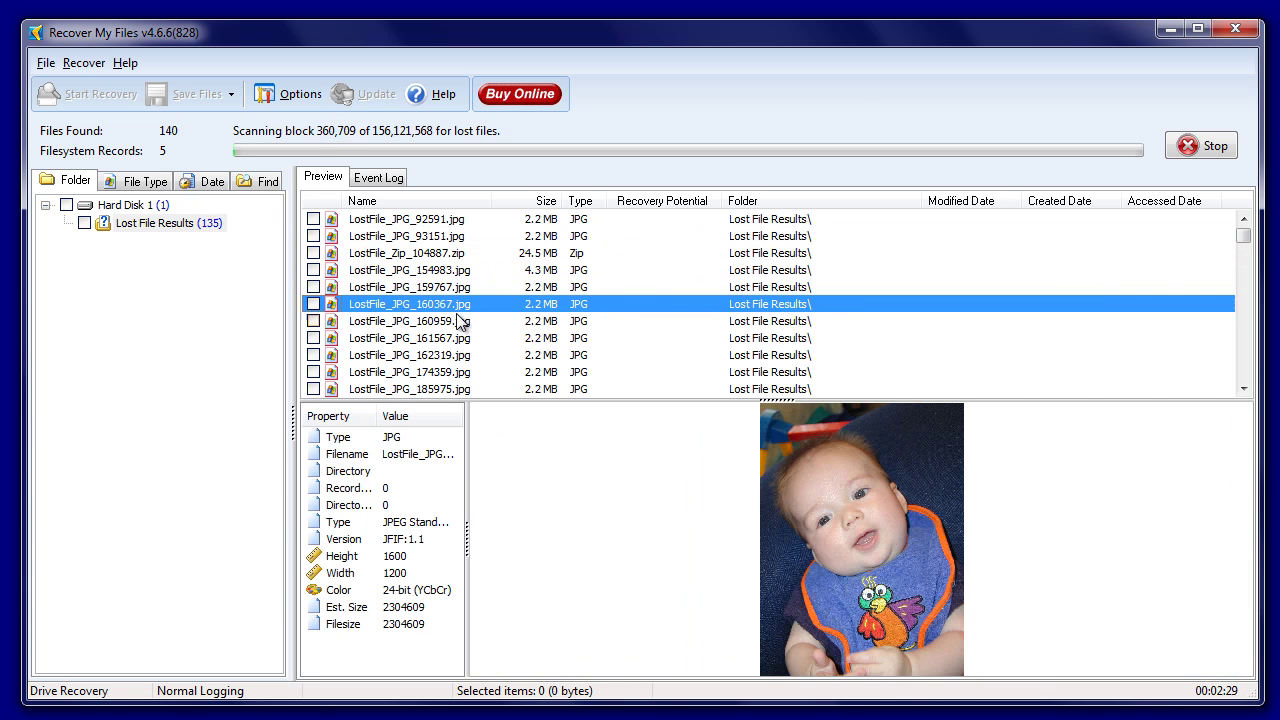
pyautogui.click(464, 322)
pyautogui.click(463, 340)
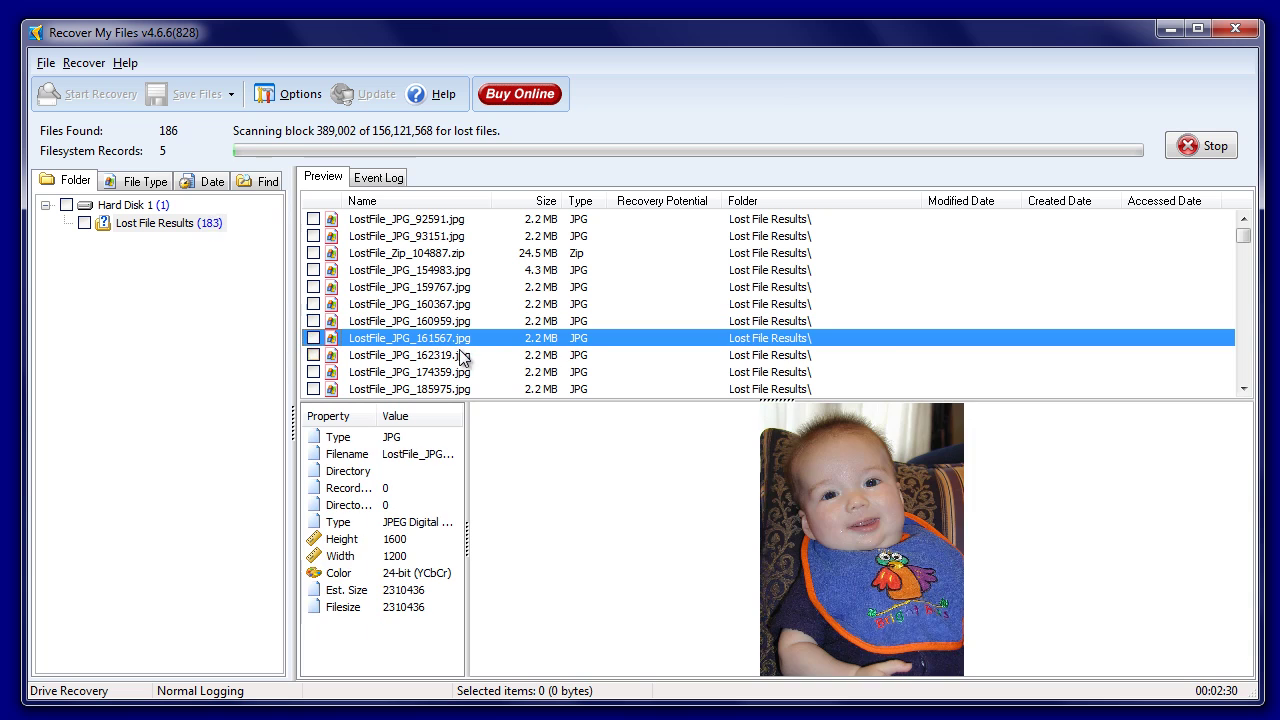
pyautogui.click(461, 357)
pyautogui.click(461, 374)
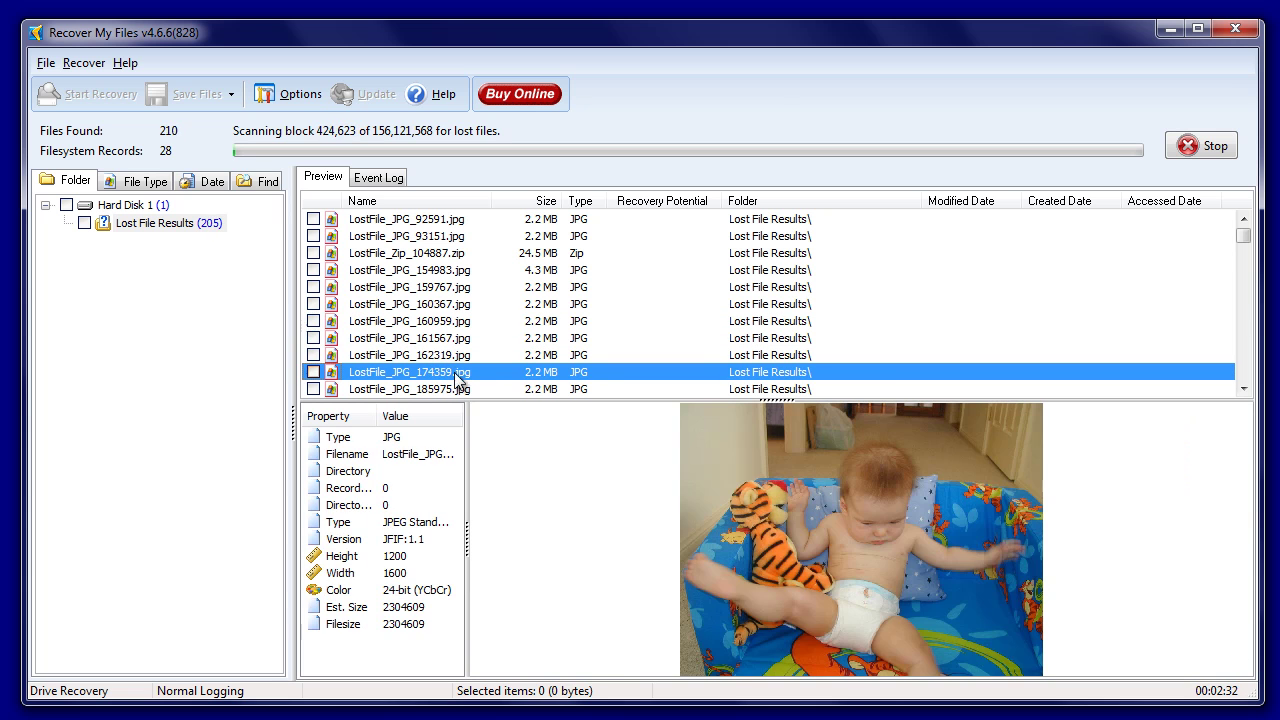
pyautogui.click(455, 390)
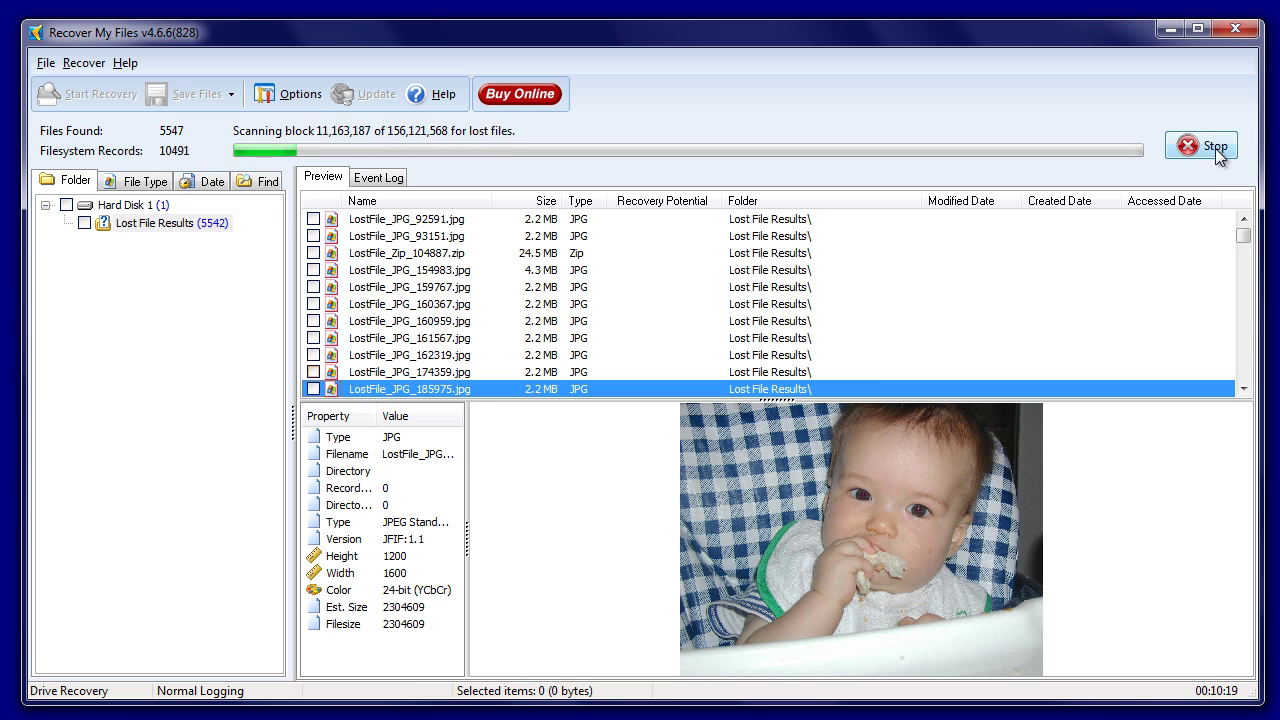
# Stop the scan, confirm the warning, and dismiss the Search Cancelled notice.
pyautogui.click(1212, 147)
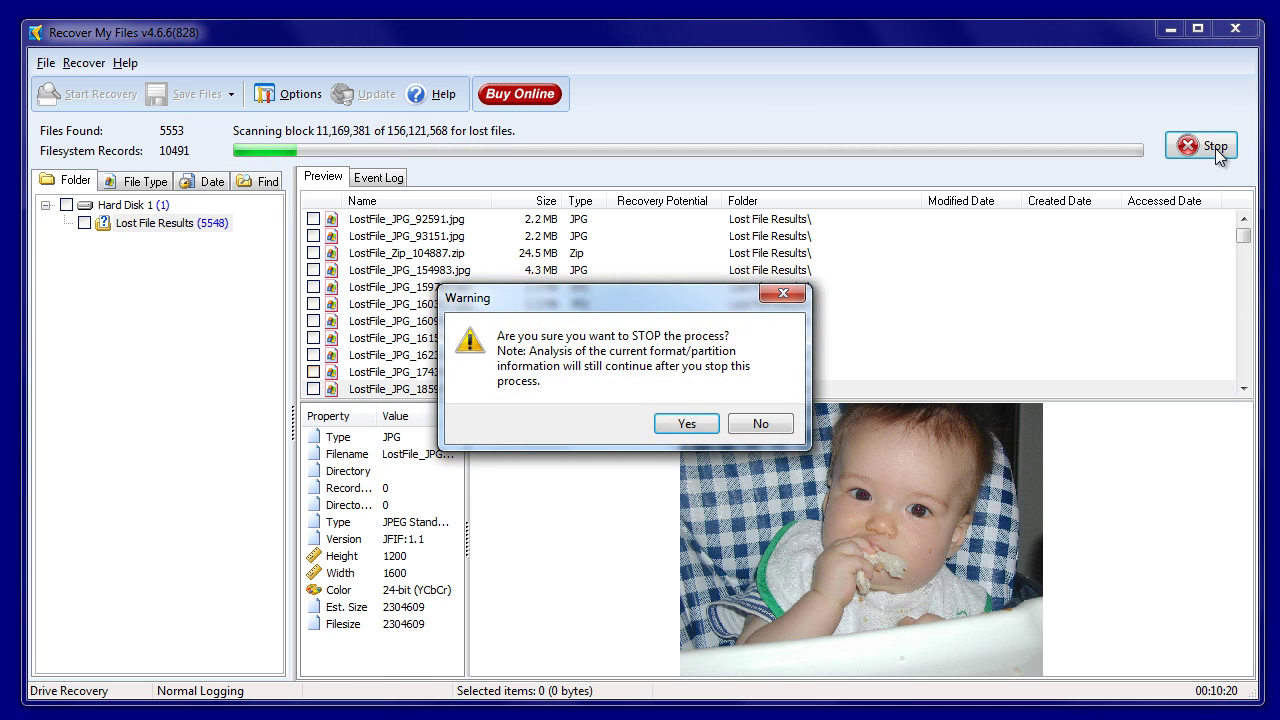
pyautogui.click(704, 431)
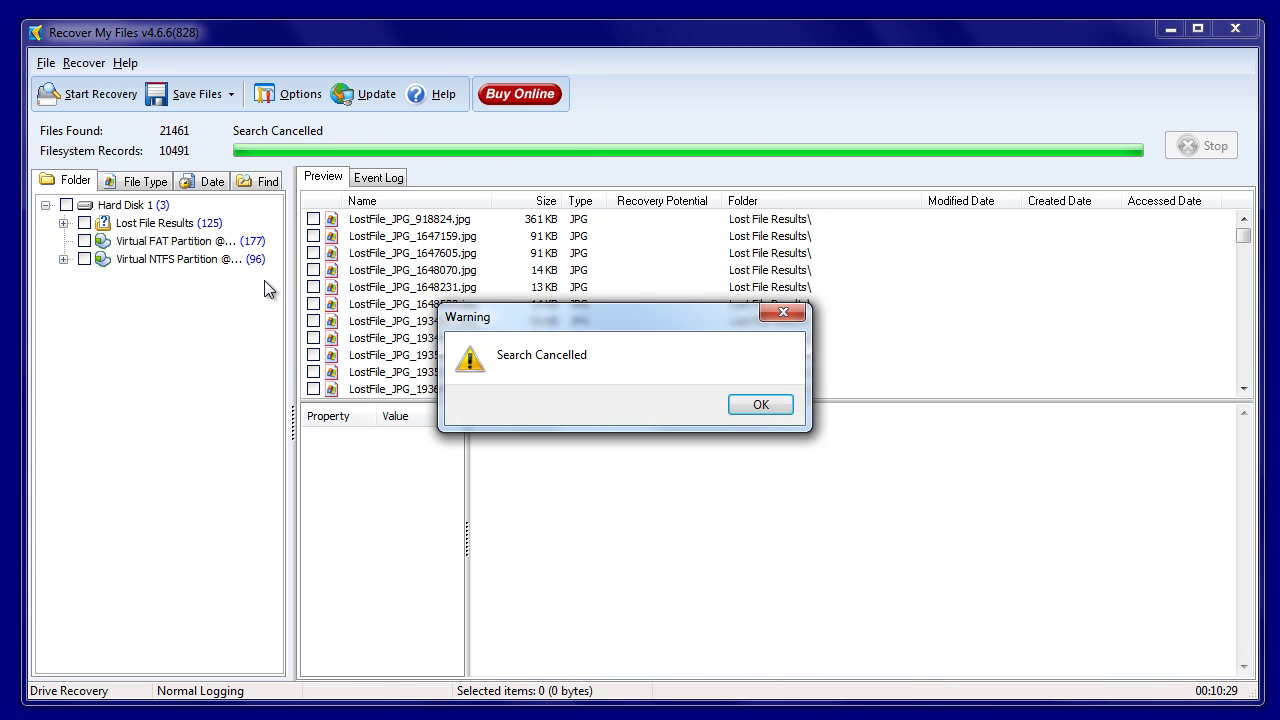
pyautogui.click(759, 405)
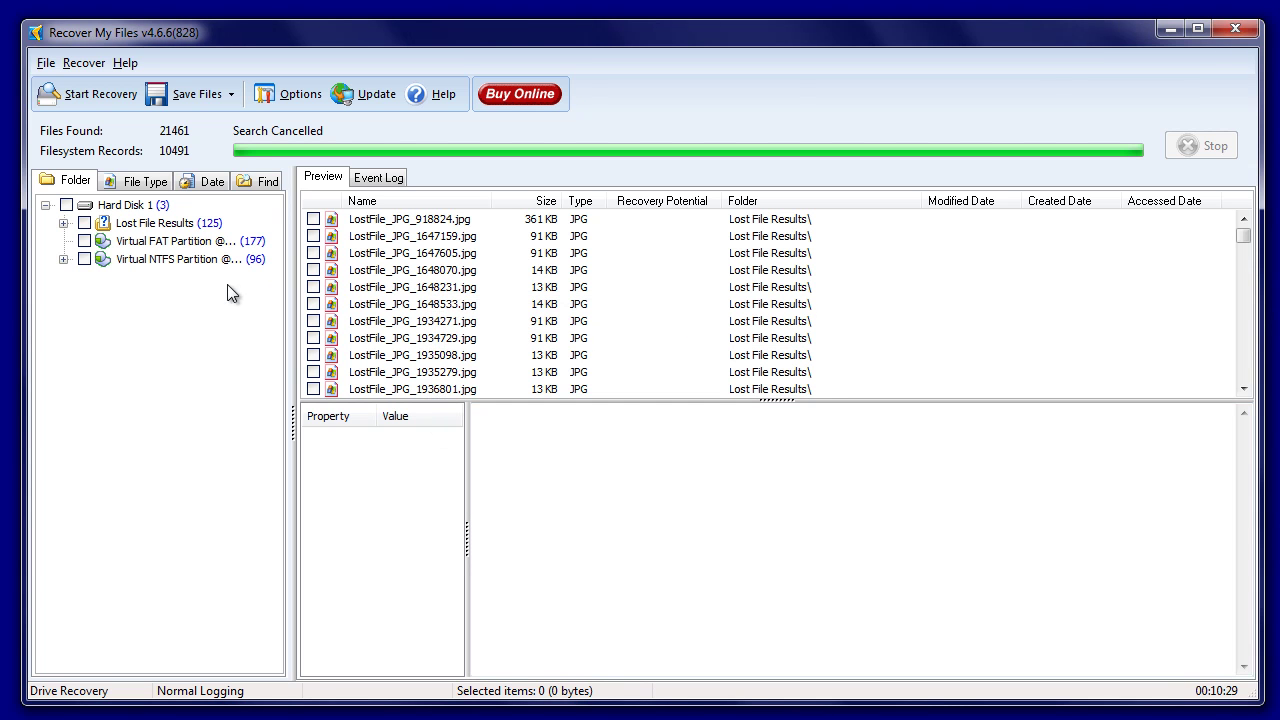
# Expand Virtual NTFS Partition and preview the Forester photos car-photo1, car-photo2 and P5200002.
pyautogui.click(64, 262)
pyautogui.moveTo(272, 250); pyautogui.dragTo(273, 284)
pyautogui.moveTo(296, 416); pyautogui.dragTo(410, 420)
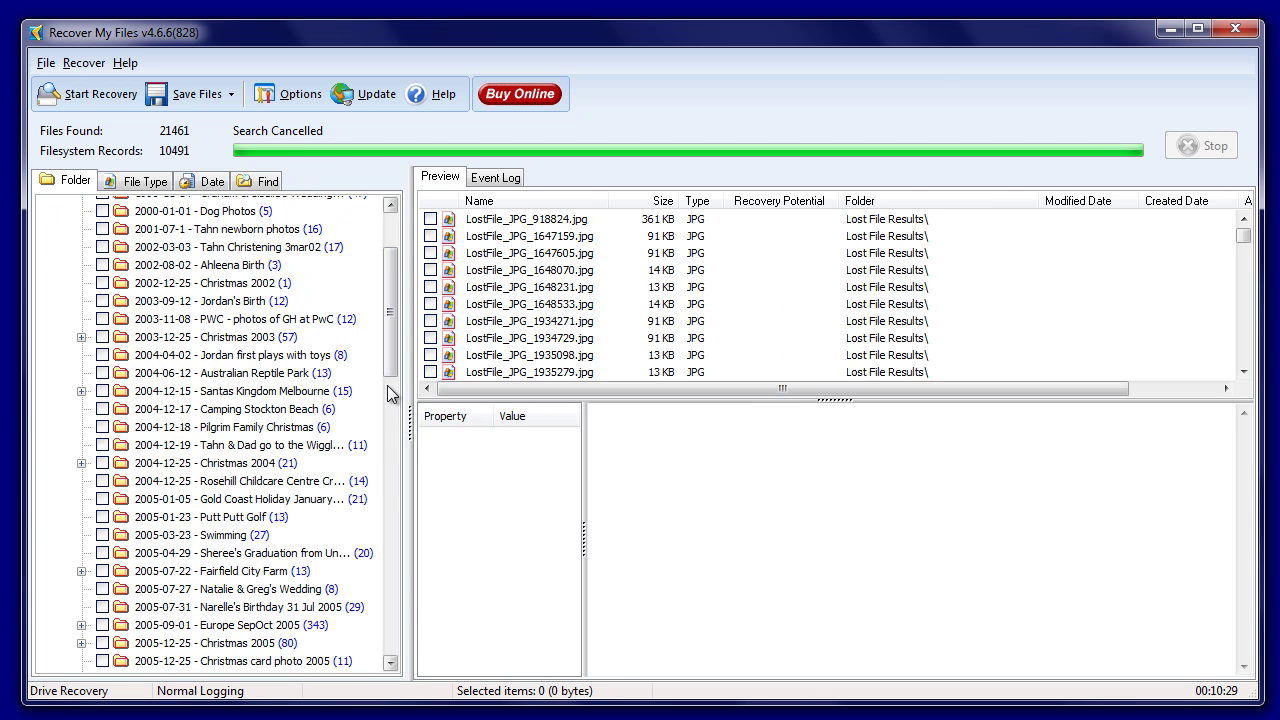
pyautogui.moveTo(394, 335); pyautogui.dragTo(402, 603)
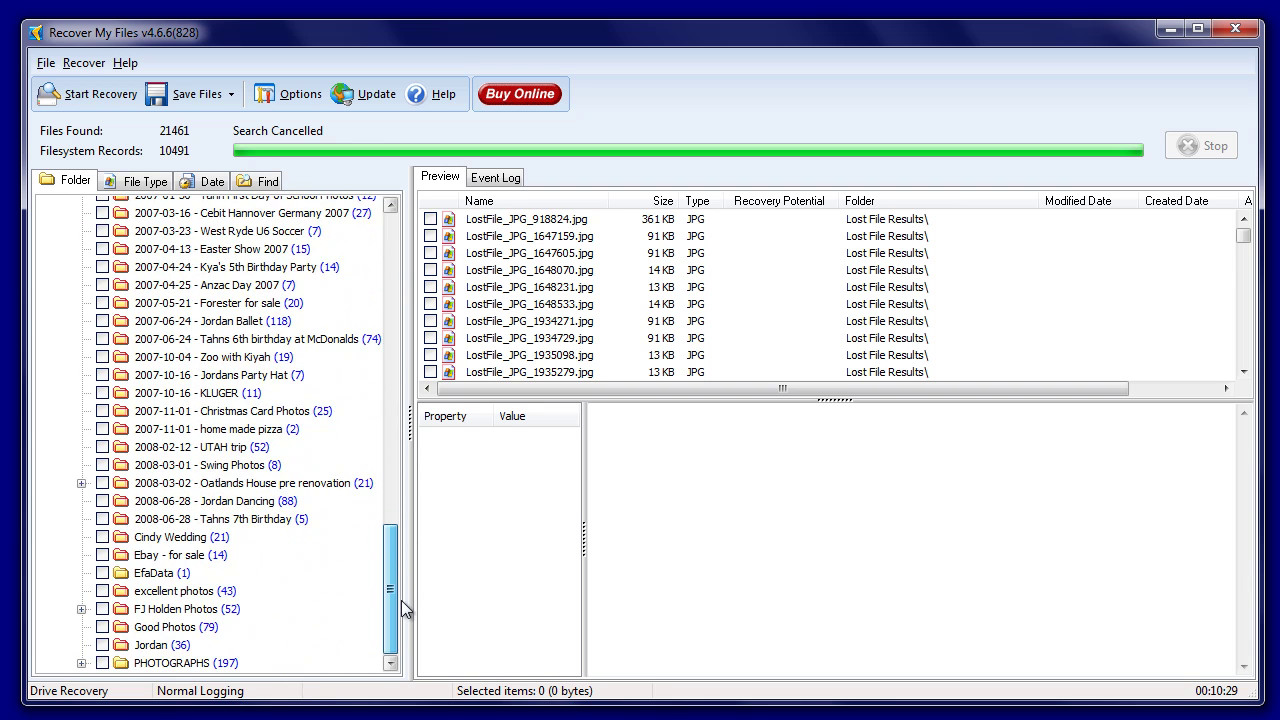
pyautogui.click(213, 306)
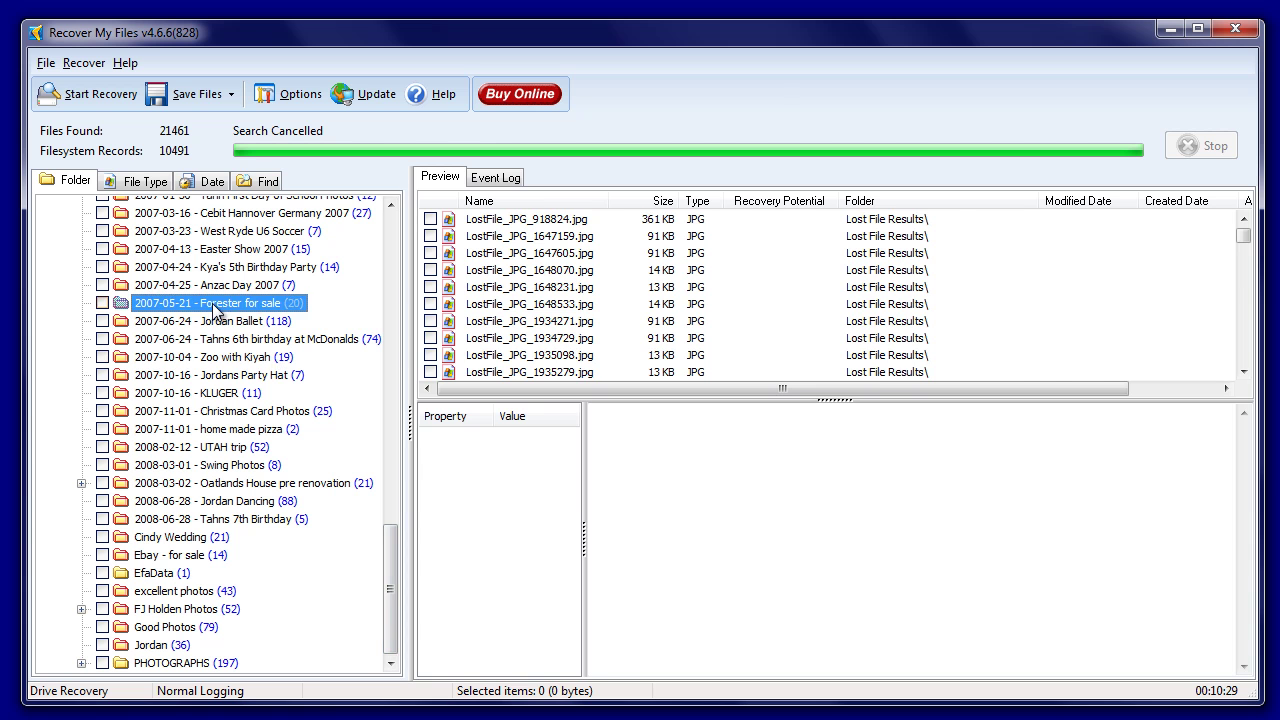
pyautogui.click(492, 222)
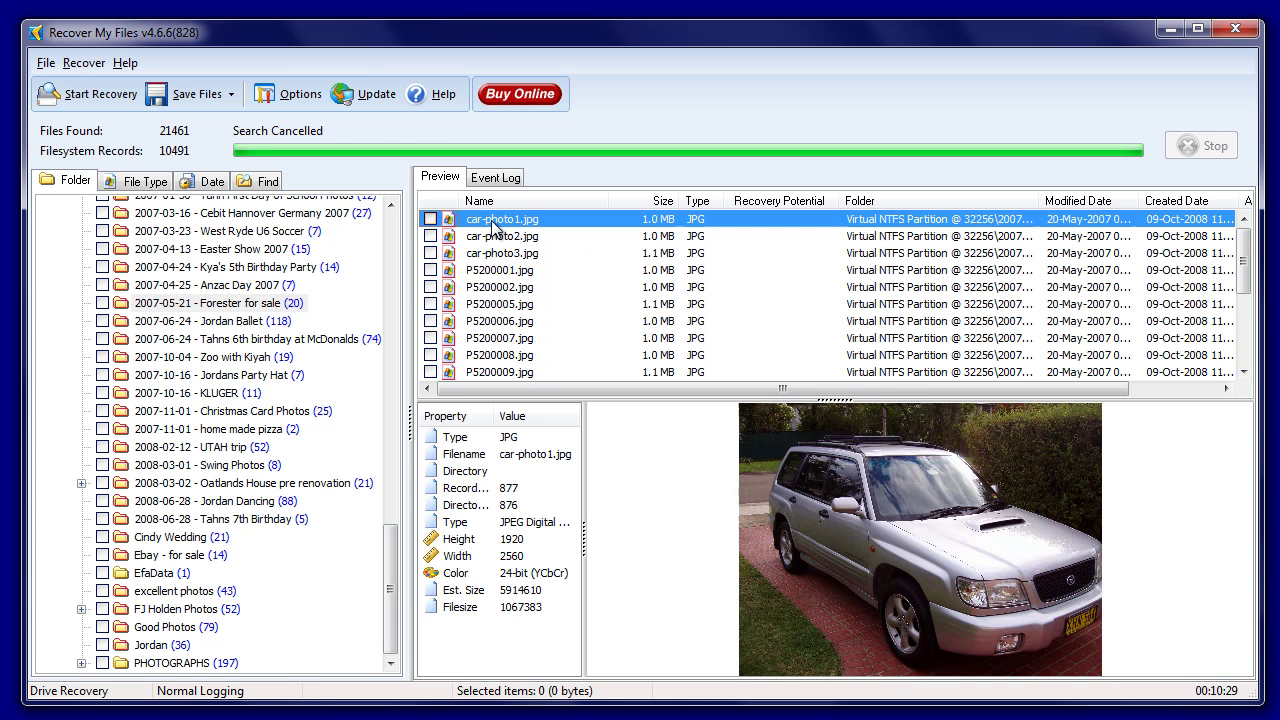
pyautogui.click(497, 238)
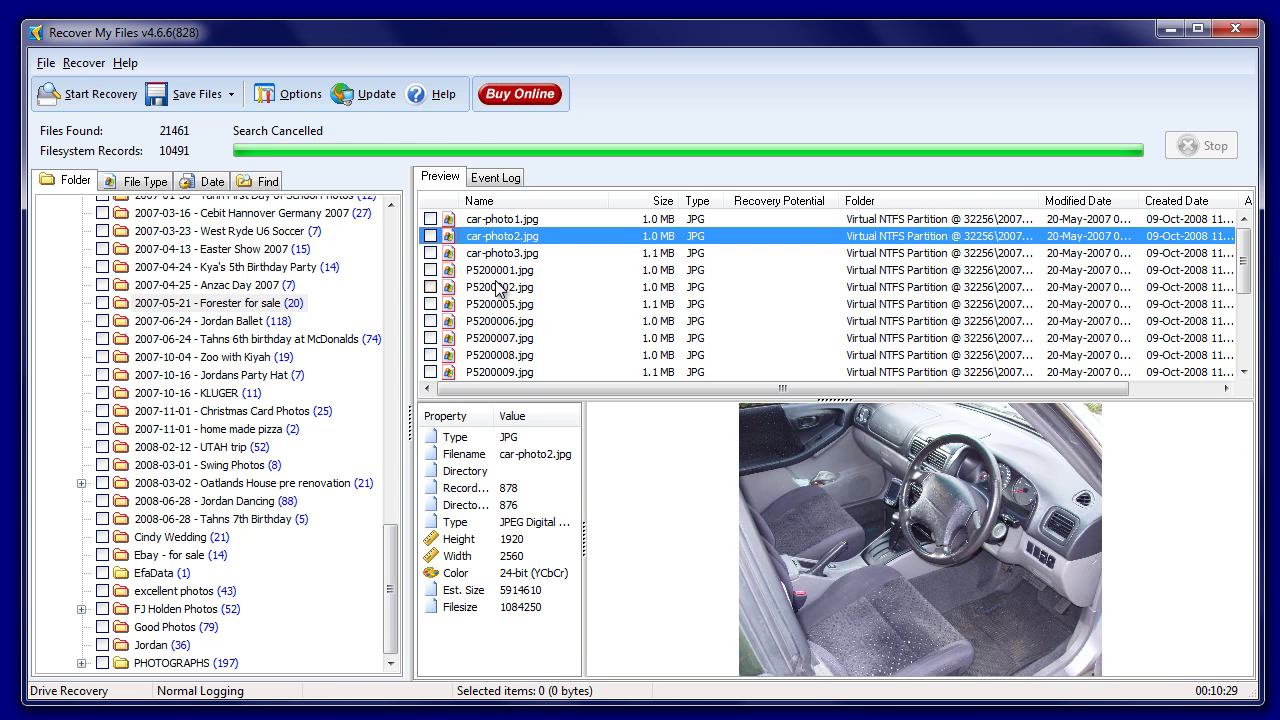
pyautogui.click(500, 288)
# In the 2006-09-21 toy dog folder, preview P9210435, P9210436, P9210438, P9220441 and P9250443.
pyautogui.moveTo(398, 568); pyautogui.dragTo(378, 445)
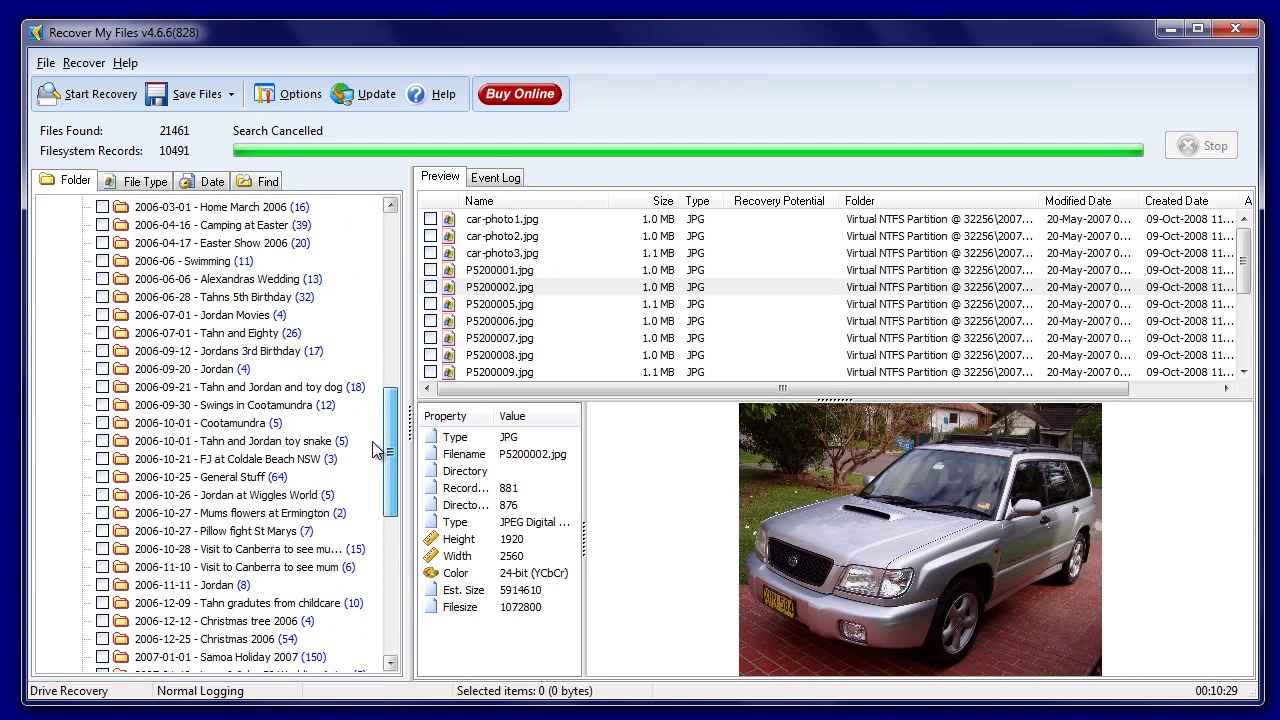
pyautogui.click(225, 389)
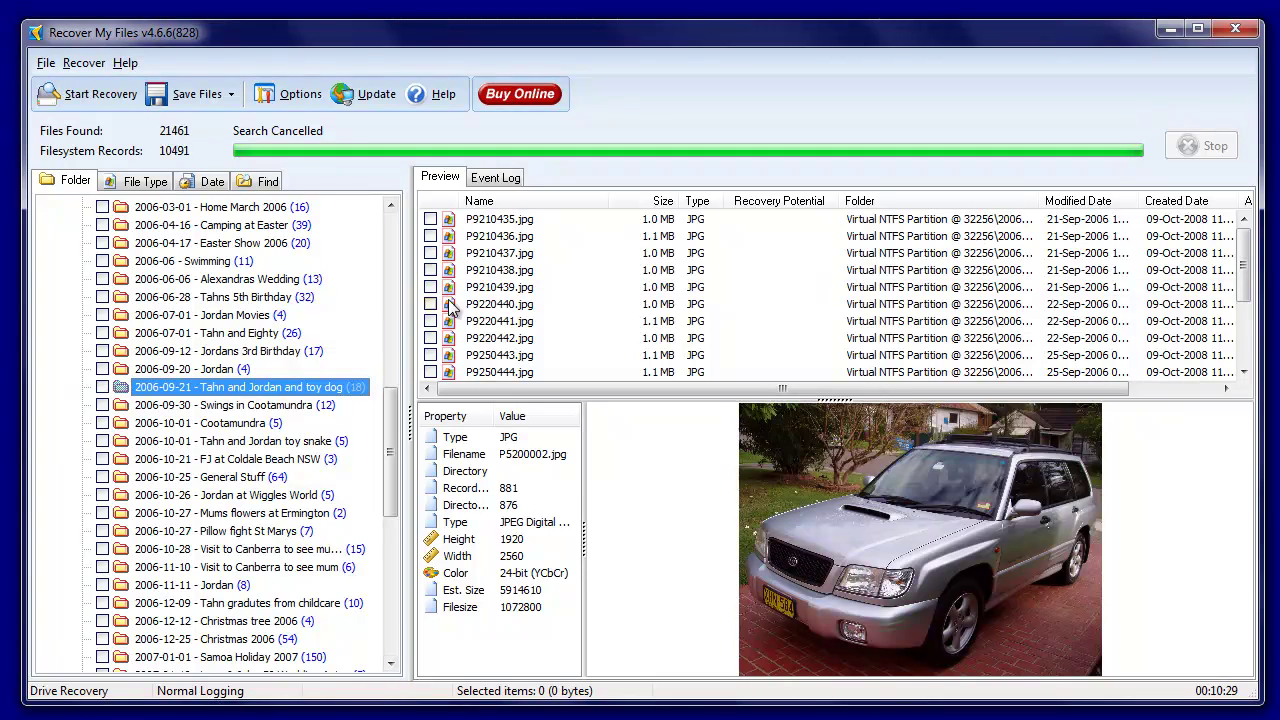
pyautogui.click(500, 220)
pyautogui.click(500, 238)
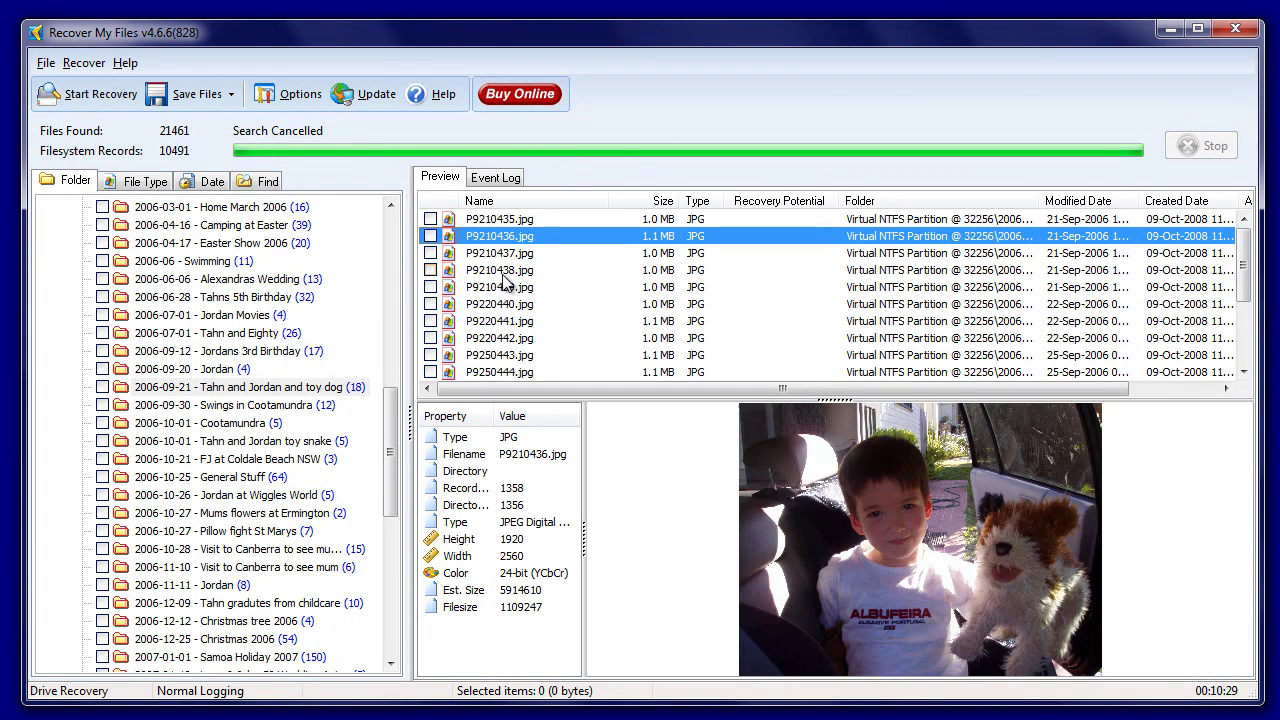
pyautogui.click(503, 272)
pyautogui.click(503, 322)
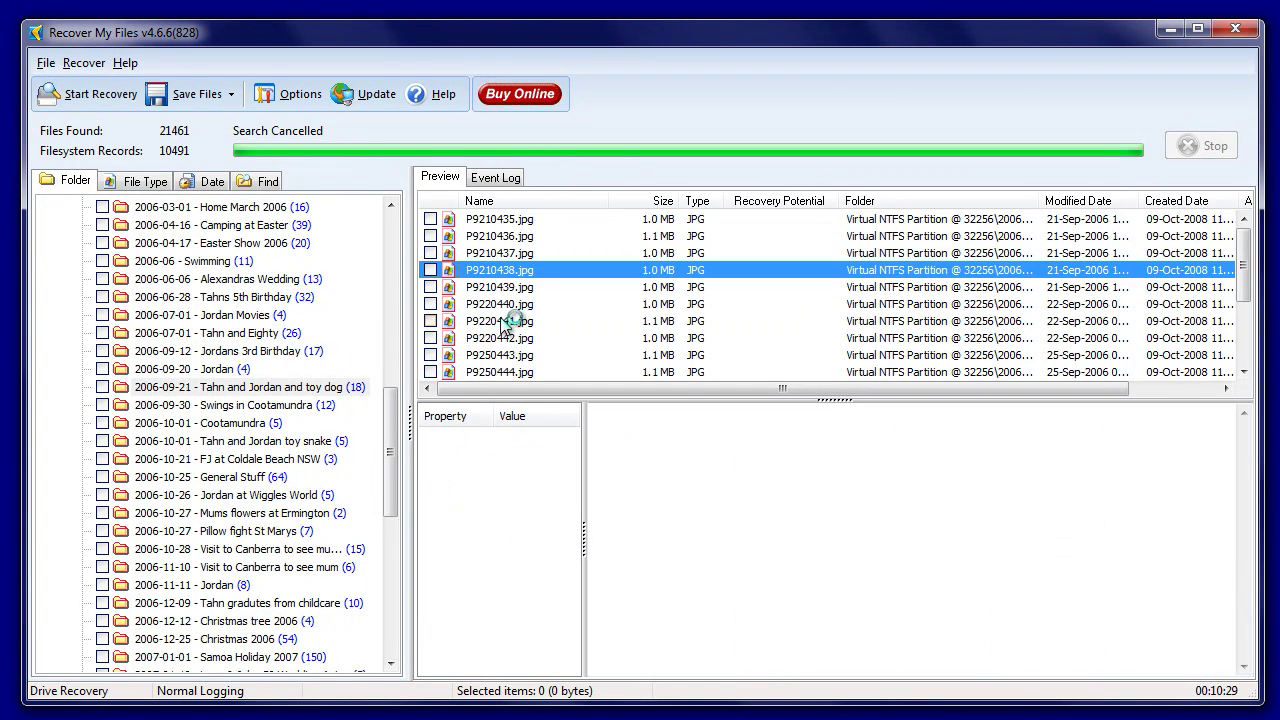
pyautogui.click(500, 357)
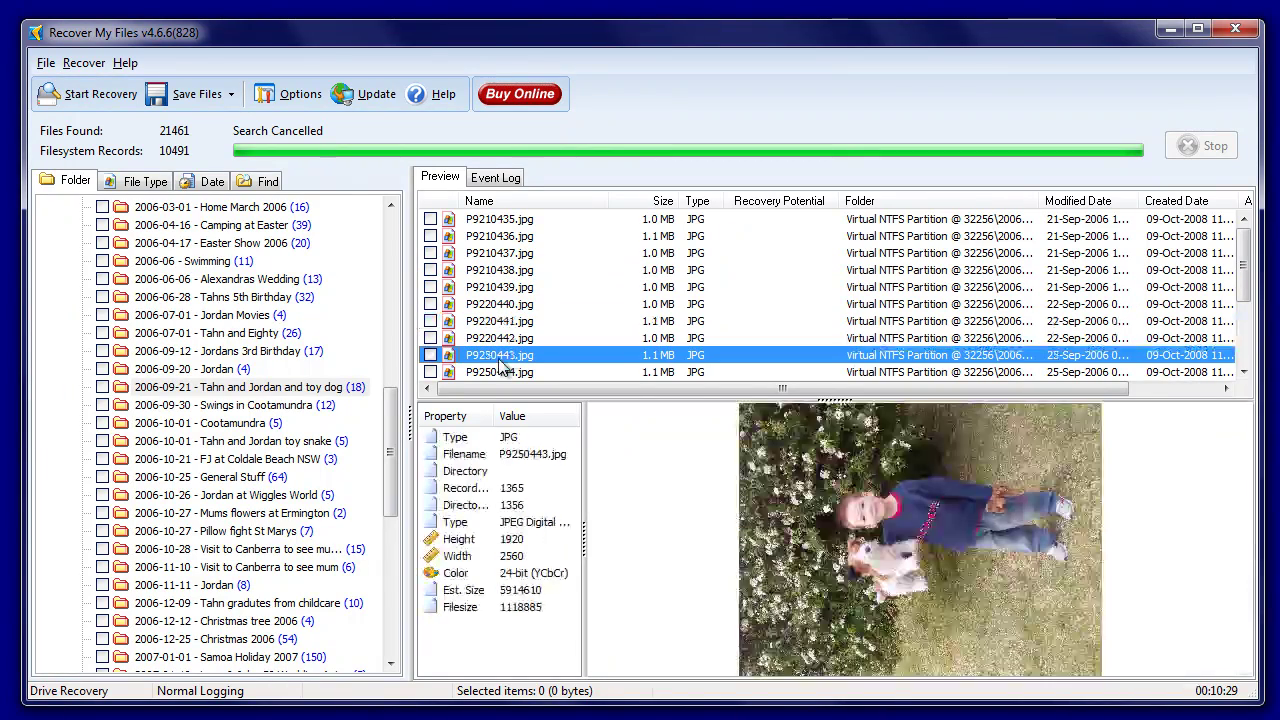
pyautogui.moveTo(390, 450); pyautogui.dragTo(389, 215)
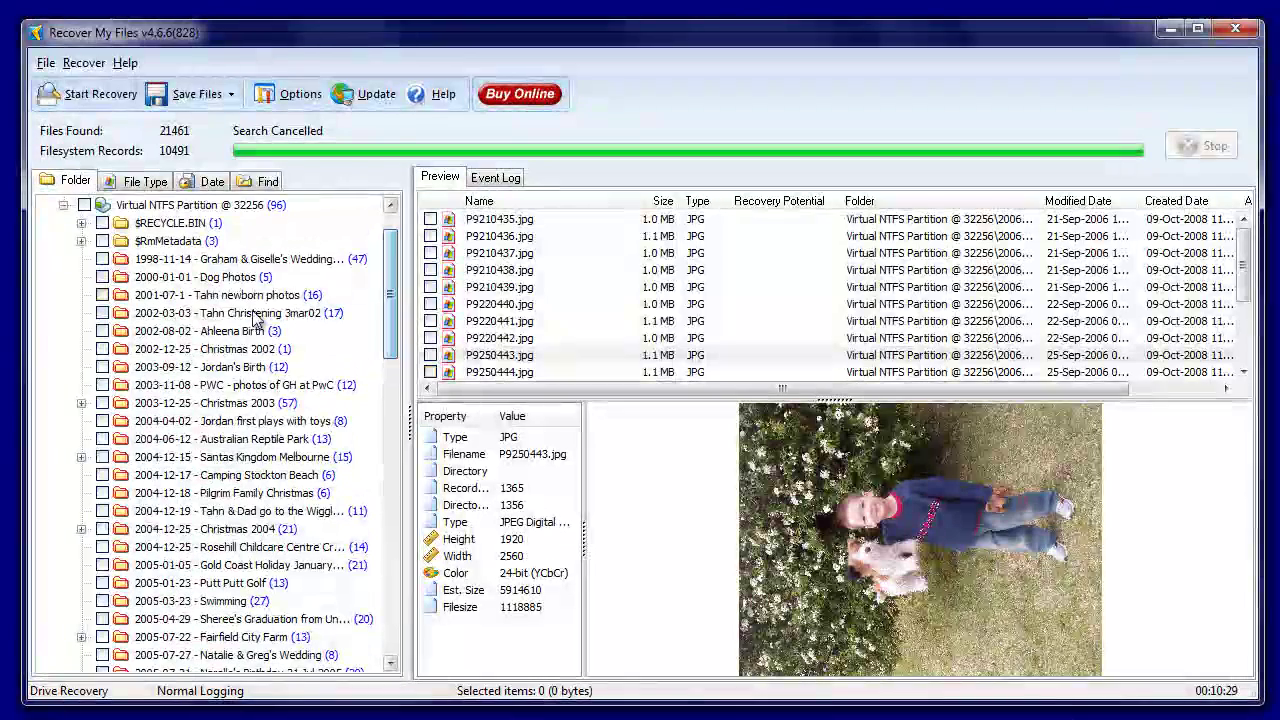
# Preview the single Christmas 2002 photo and mark that folder for recovery.
pyautogui.click(222, 354)
pyautogui.click(492, 219)
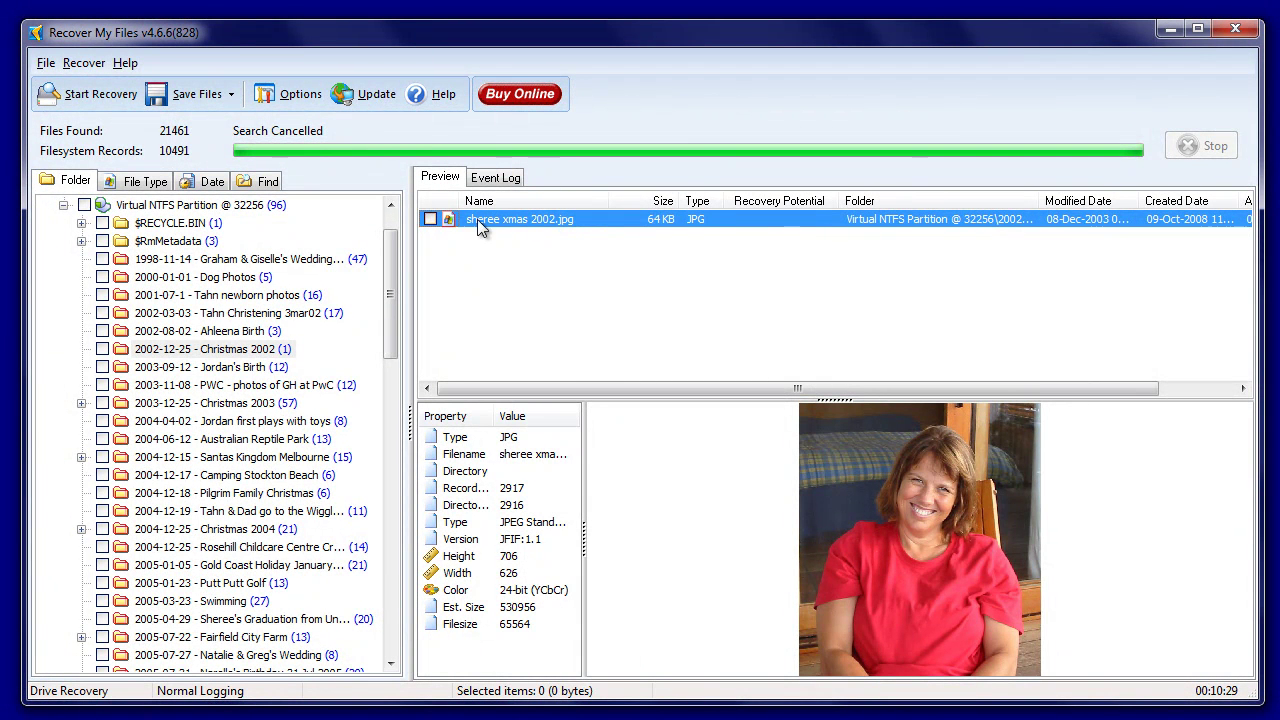
pyautogui.click(103, 349)
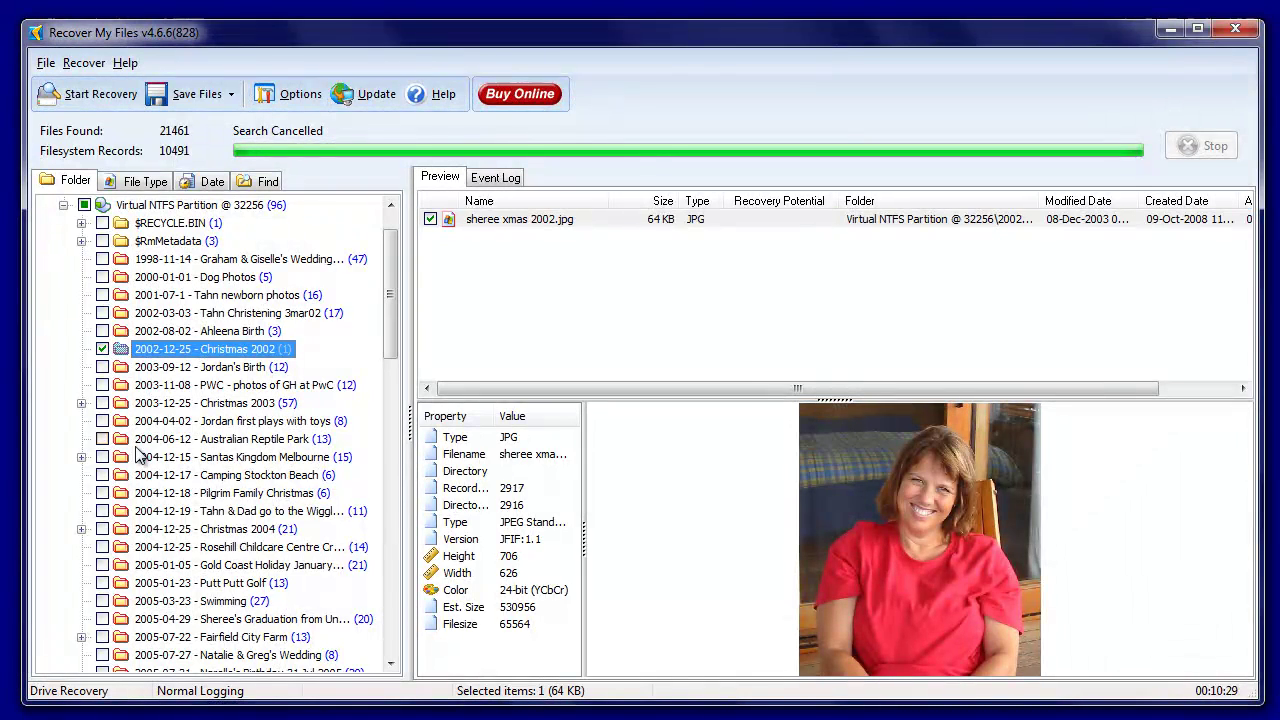
# Mark Santas Kingdom Melbourne, Rosehill Childcare and Putt Putt Golf folders, then save files.
pyautogui.click(102, 457)
pyautogui.click(82, 457)
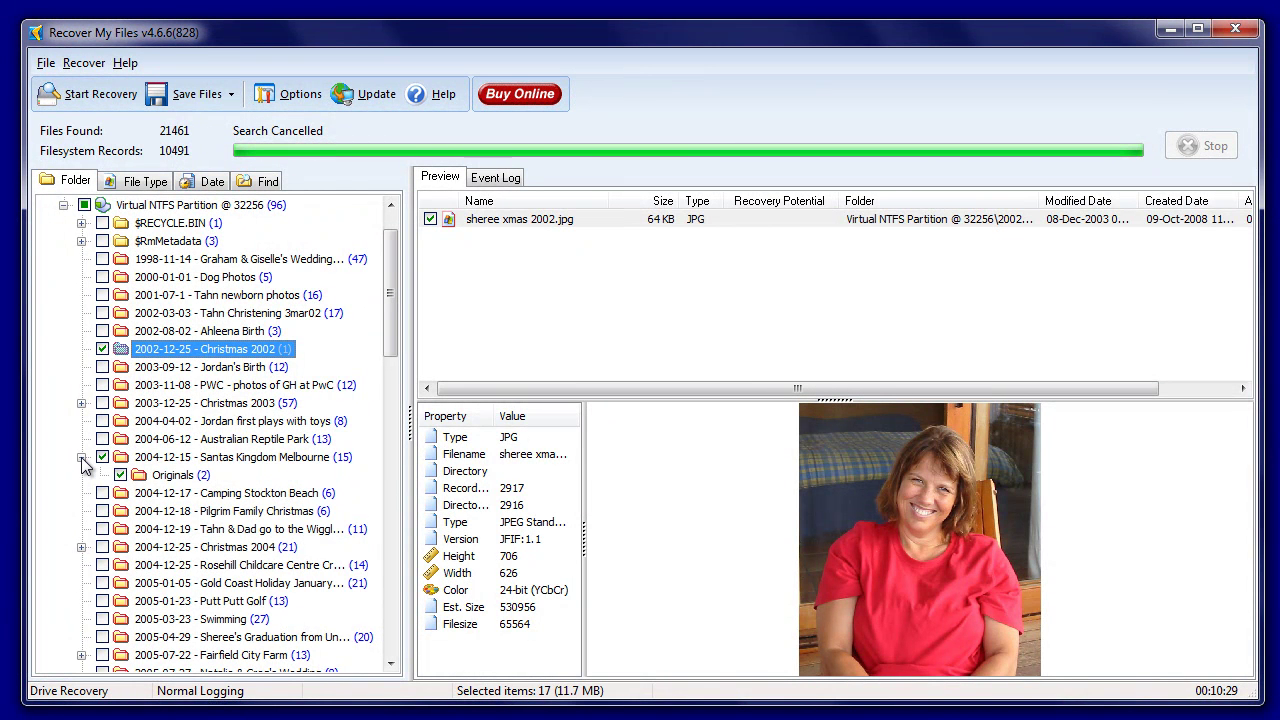
pyautogui.click(102, 565)
pyautogui.click(103, 601)
pyautogui.click(193, 97)
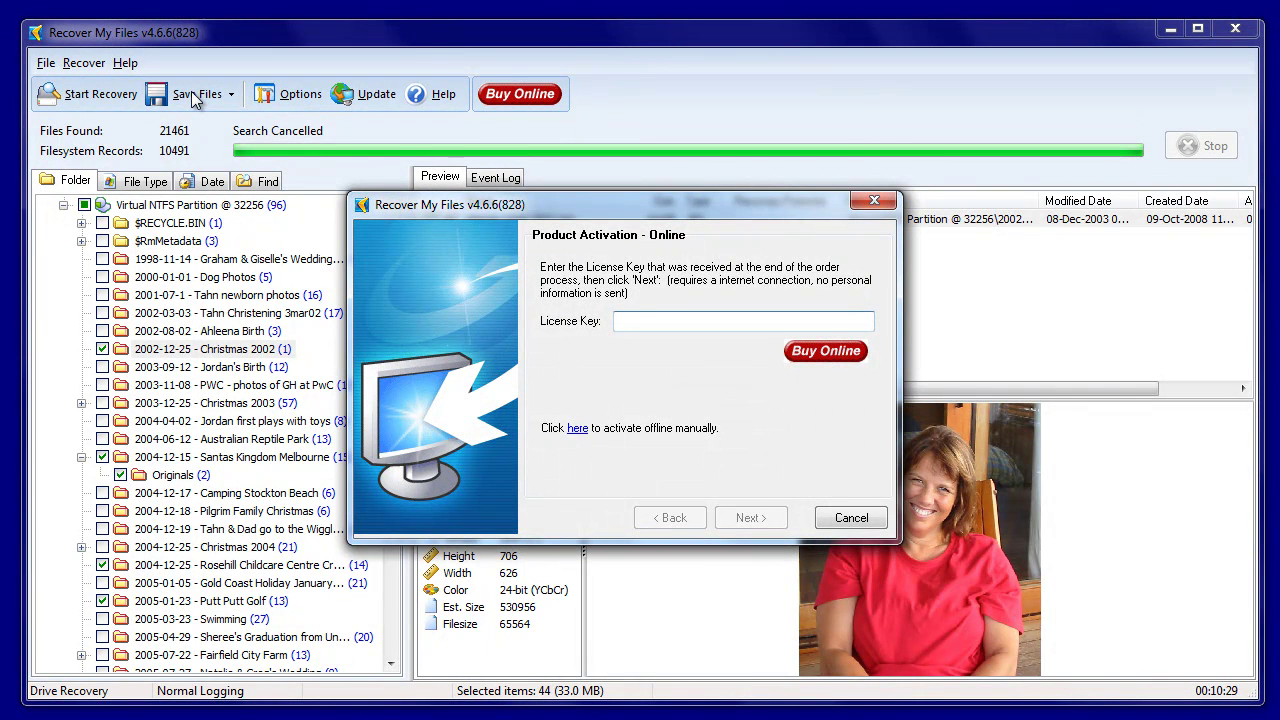